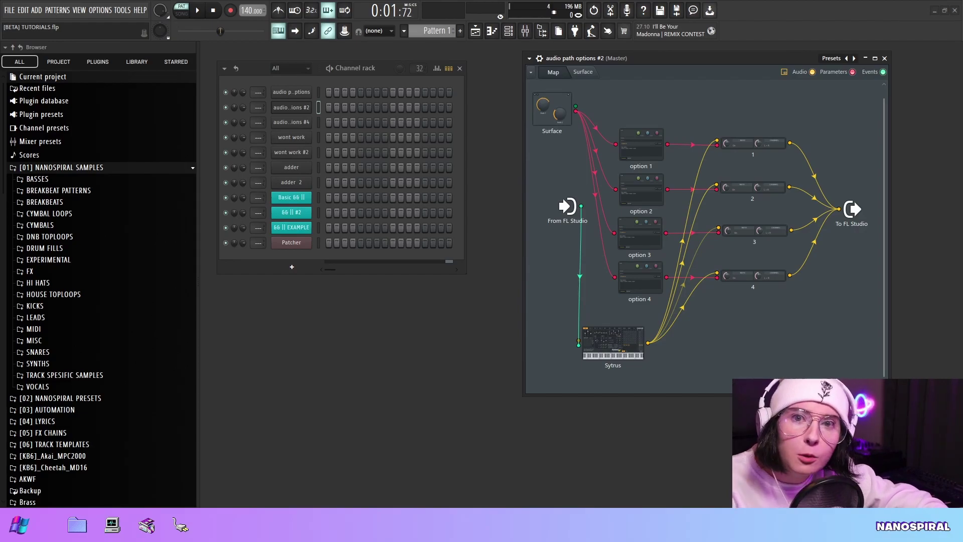
# - Reopen the audio path options #2 Patcher and shift its window slightly left
pyautogui.press('Escape')
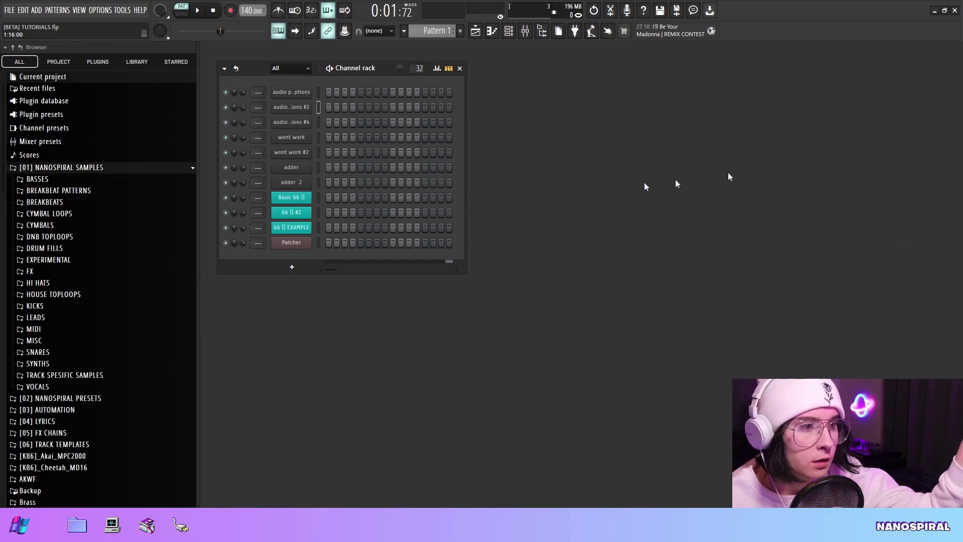
pyautogui.click(291, 107)
pyautogui.moveTo(745, 65); pyautogui.dragTo(690, 64)
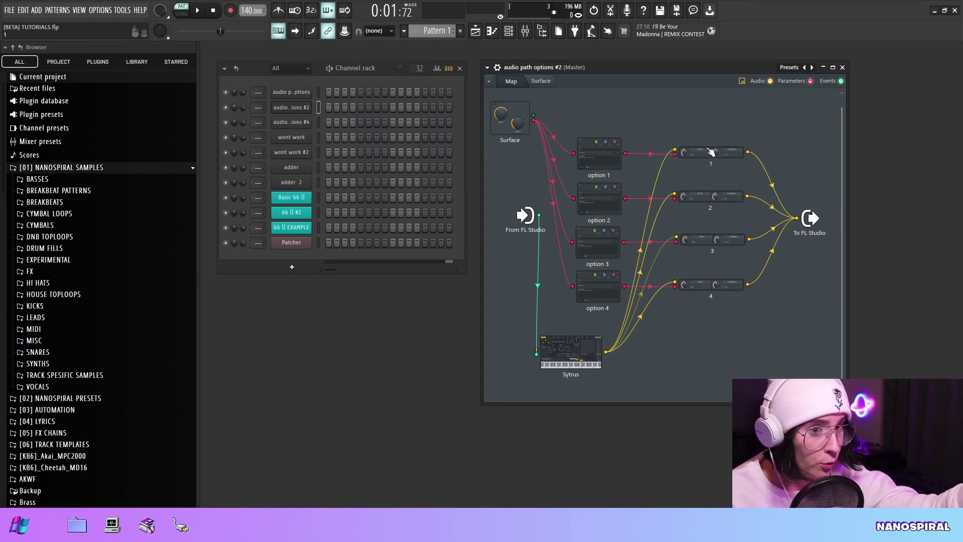
# - Inspect the formulas of option 1 and option 2 from the routing map
pyautogui.click(547, 84)
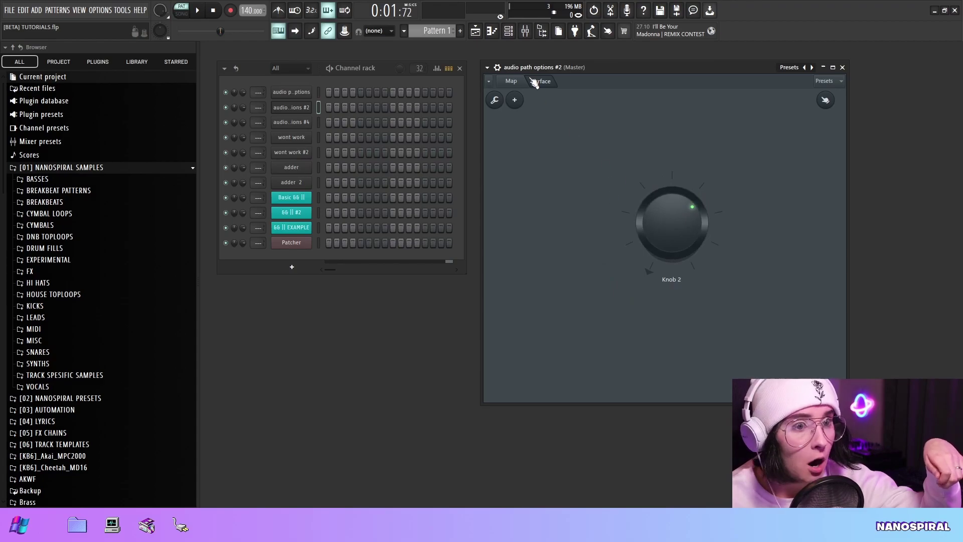
pyautogui.click(511, 81)
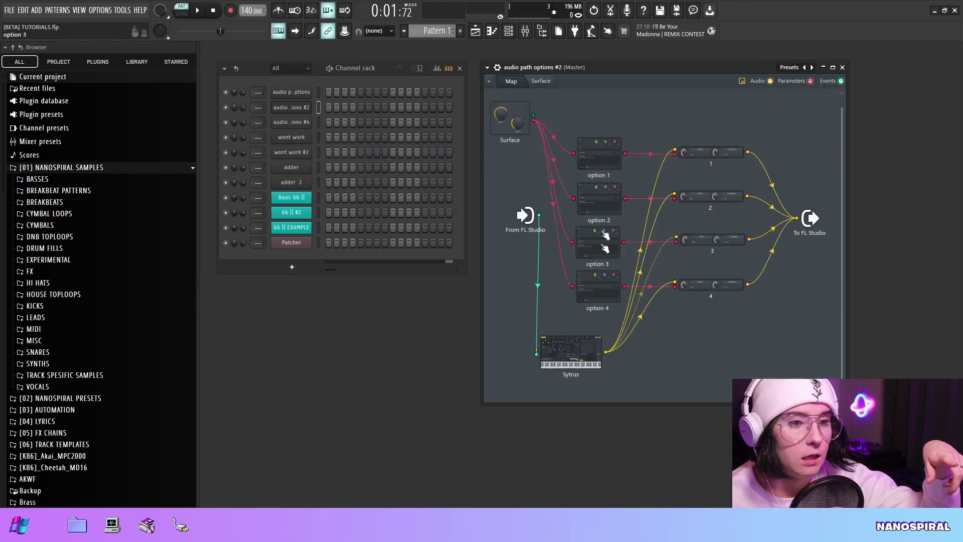
pyautogui.doubleClick(595, 153)
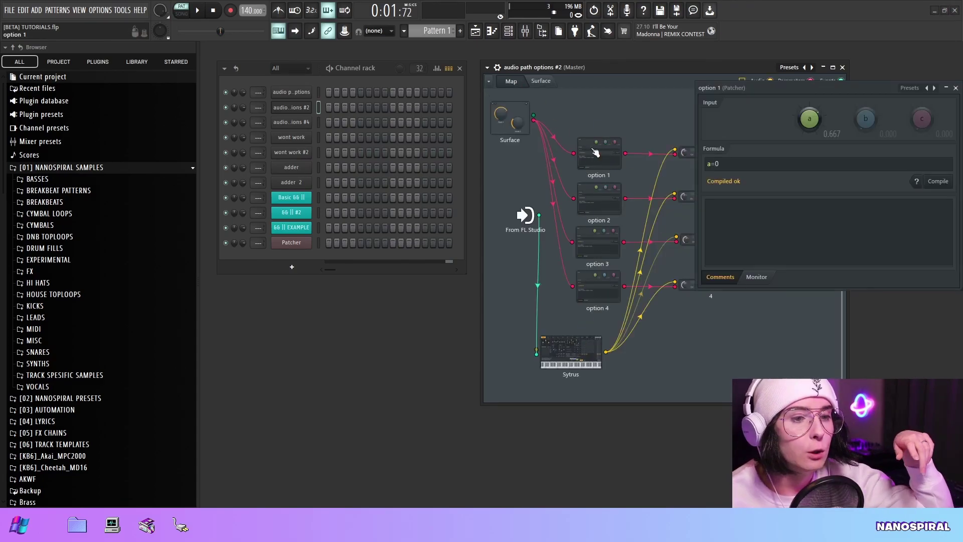
pyautogui.doubleClick(599, 199)
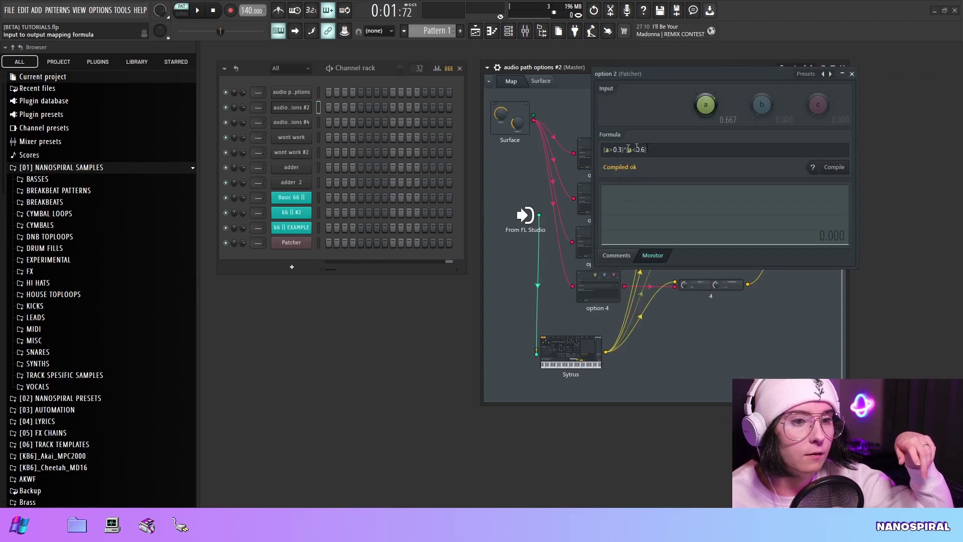
pyautogui.moveTo(674, 73); pyautogui.dragTo(745, 53)
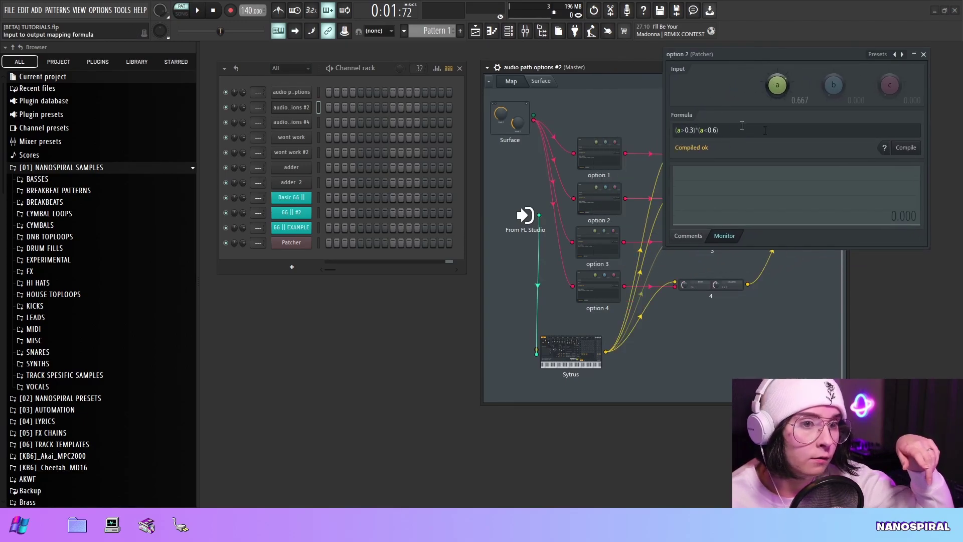
# - Turn Knob 2 up to about 0.333 so option 2's (a>0.3)*(a<0.6) outputs 1
pyautogui.click(541, 81)
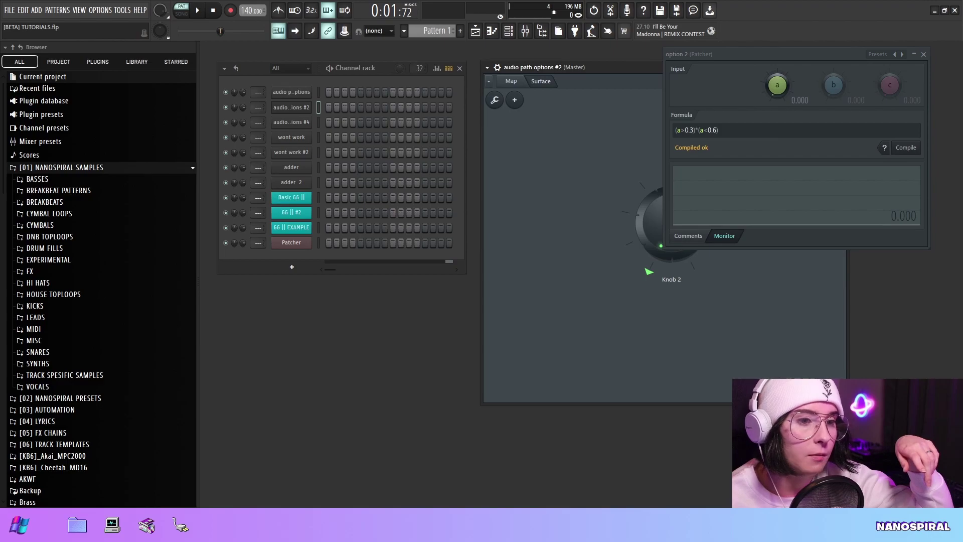
pyautogui.moveTo(653, 242); pyautogui.dragTo(652, 220)
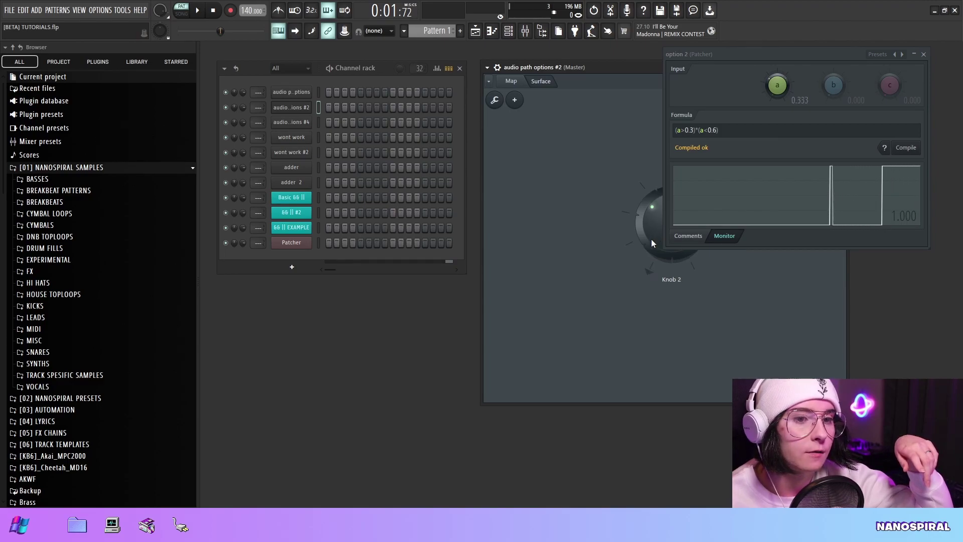
pyautogui.moveTo(727, 54); pyautogui.dragTo(752, 44)
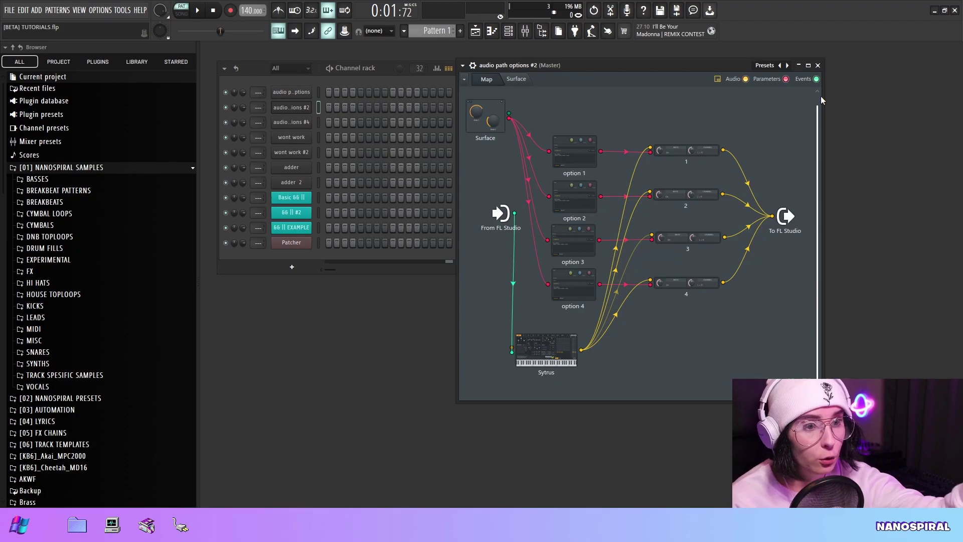
# - Check the wont work Patcher's Sytrus synth, then close it and show the Knob 2 surface
pyautogui.click(516, 78)
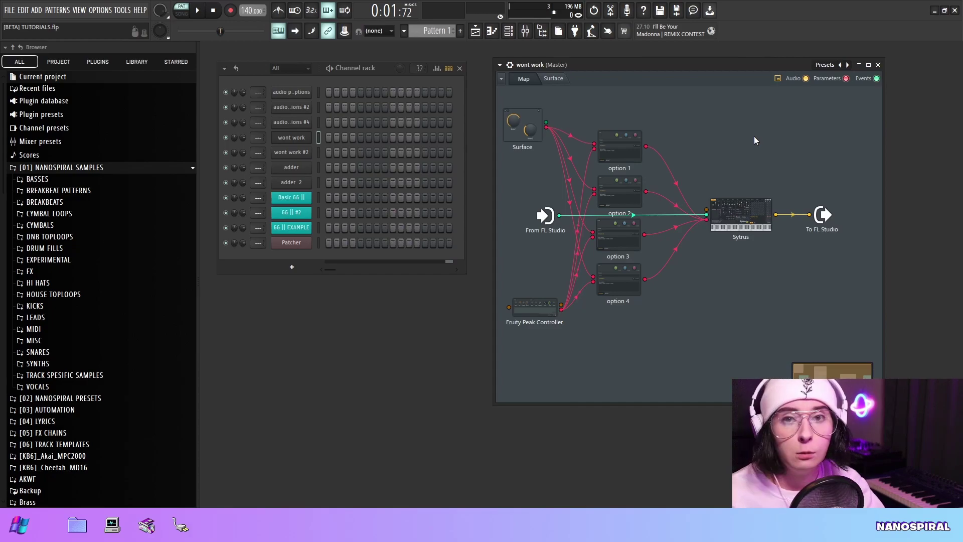
pyautogui.click(741, 213)
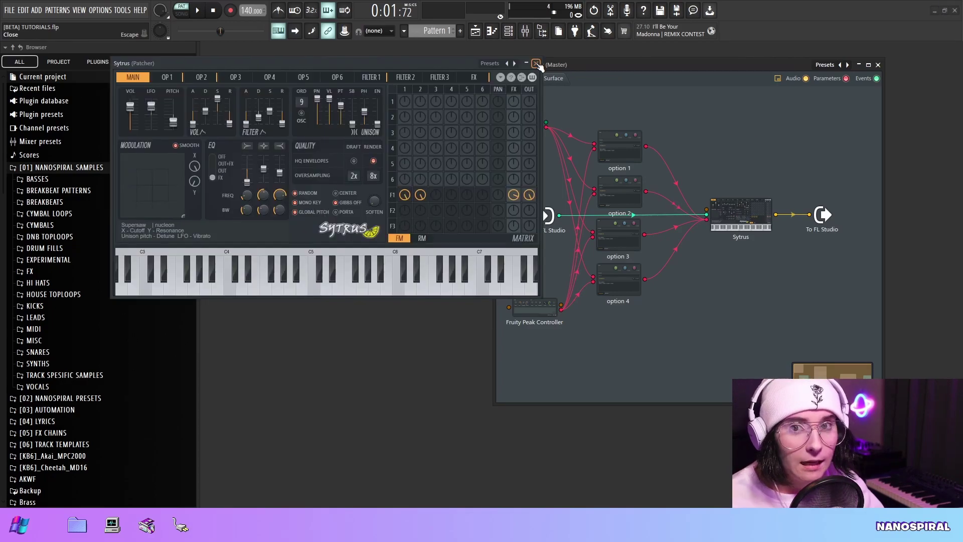
pyautogui.moveTo(371, 67); pyautogui.dragTo(520, 89)
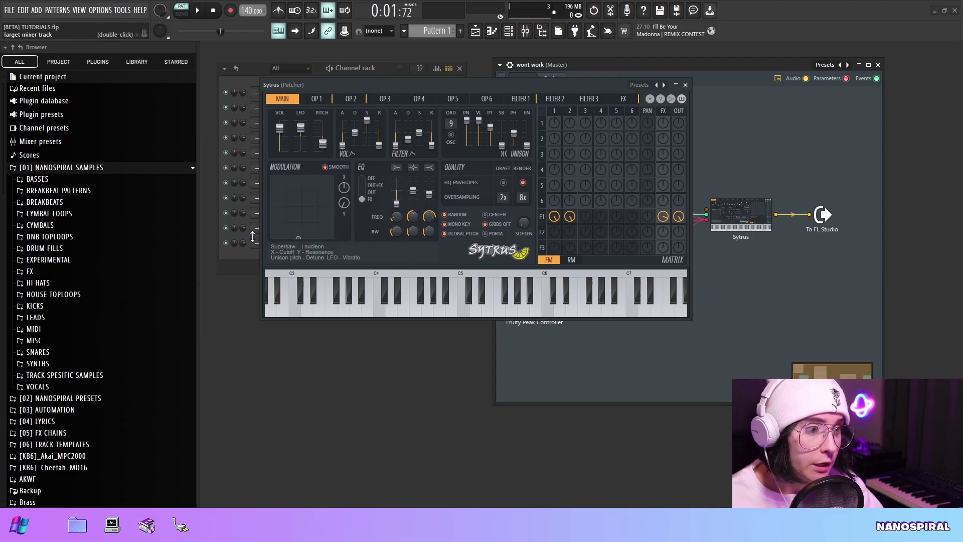
pyautogui.click(686, 84)
pyautogui.click(558, 80)
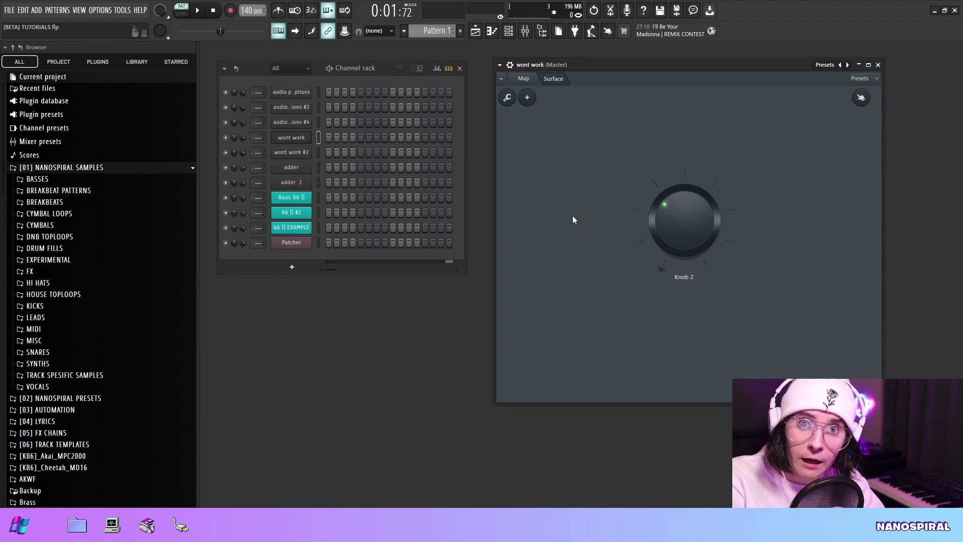
# - On the wont work map, inspect option 1's Case(a=0,b,0) formula and the Fruity Peak Controller
pyautogui.click(524, 78)
pyautogui.doubleClick(633, 152)
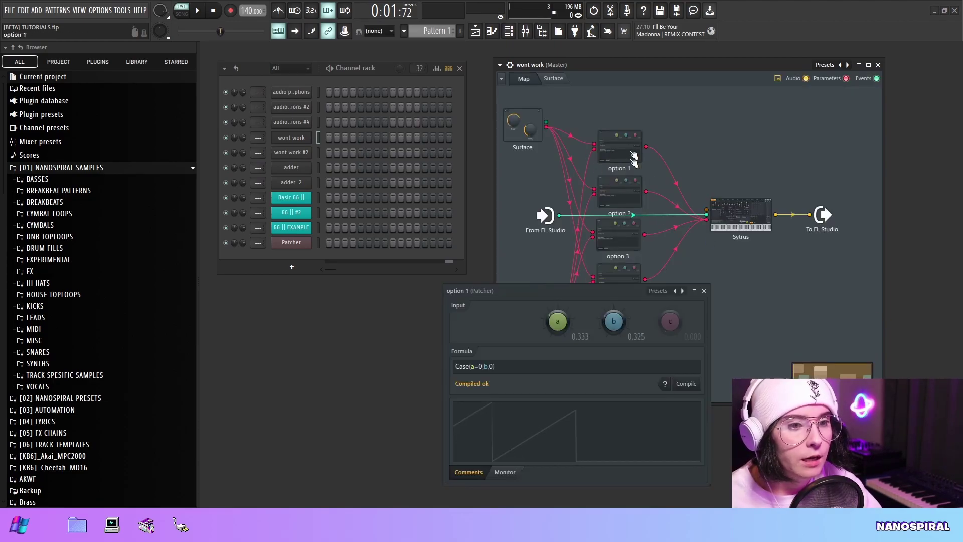
pyautogui.moveTo(593, 294); pyautogui.dragTo(757, 124)
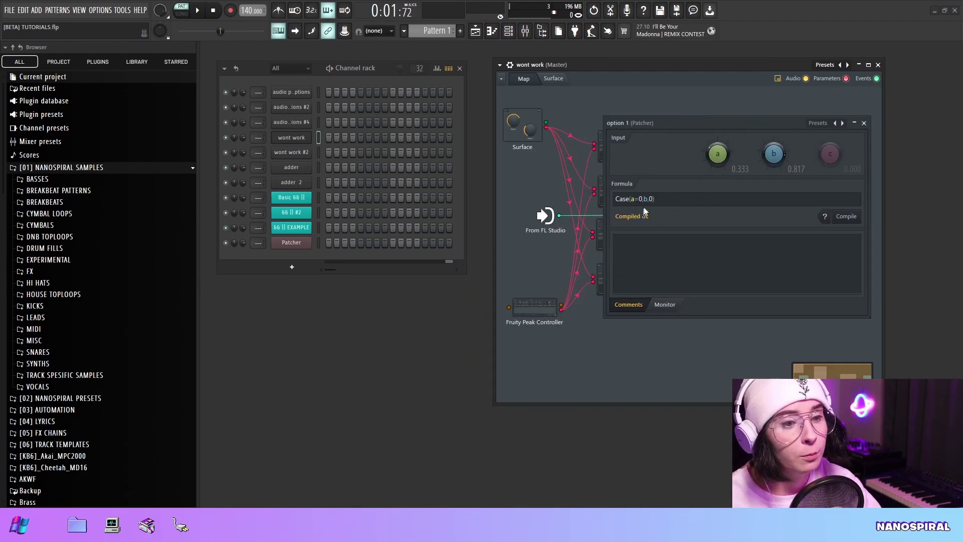
pyautogui.moveTo(674, 121); pyautogui.dragTo(724, 91)
pyautogui.moveTo(534, 305); pyautogui.dragTo(538, 304)
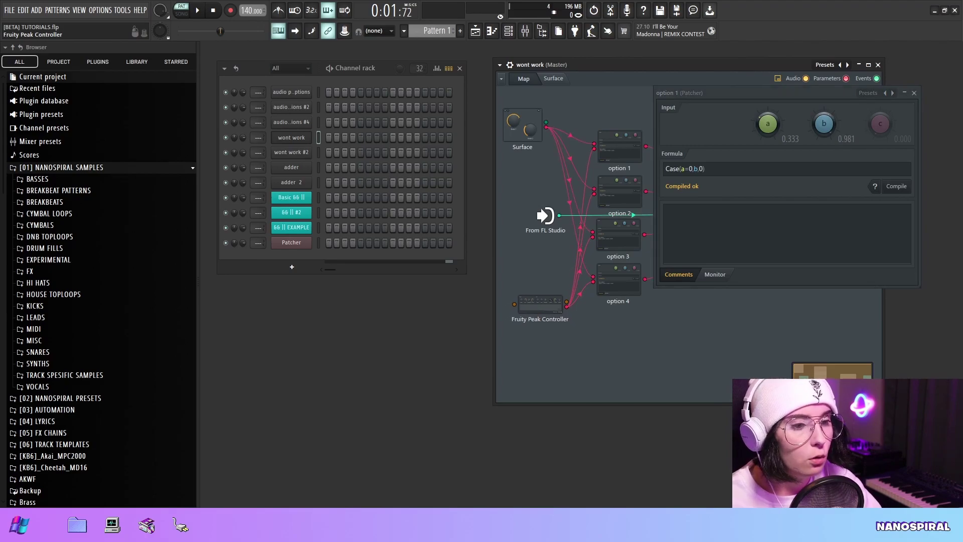
pyautogui.doubleClick(535, 307)
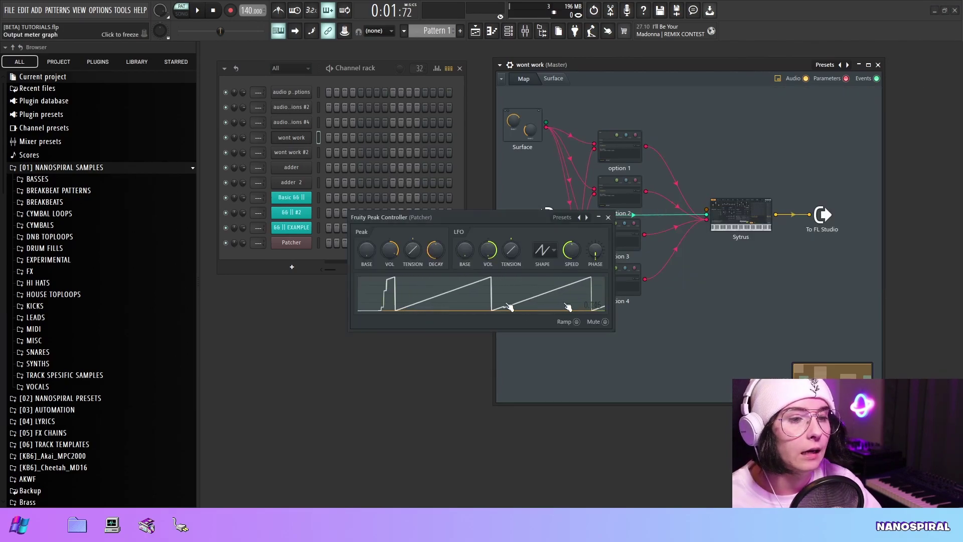
pyautogui.press('Escape')
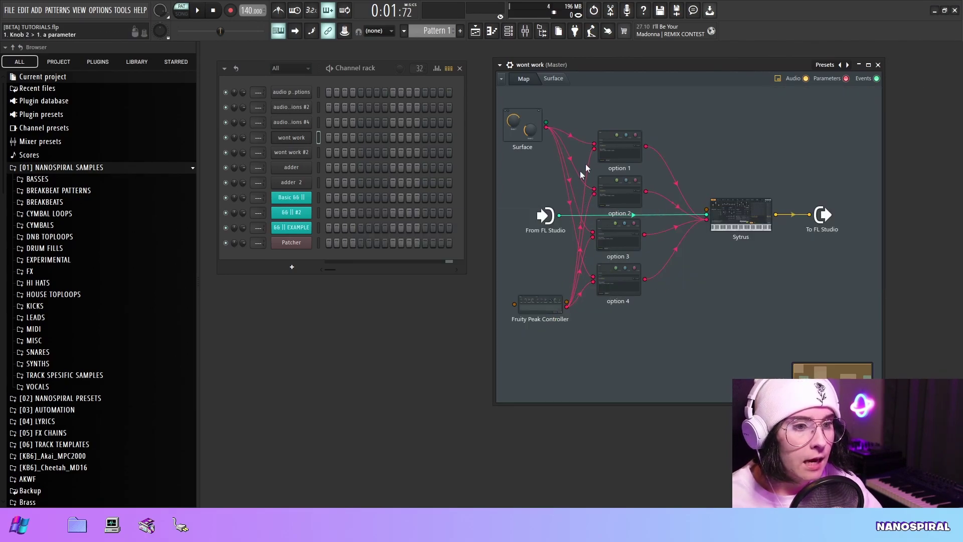
pyautogui.doubleClick(614, 151)
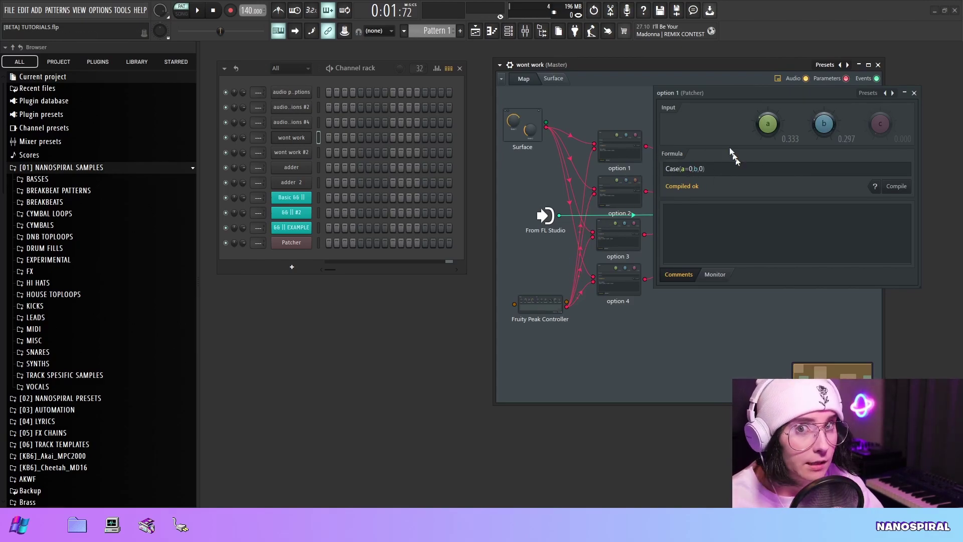
# - Review option 4's formula beside the Knob 2 surface, then close its window
pyautogui.click(619, 192)
pyautogui.moveTo(396, 130); pyautogui.dragTo(696, 83)
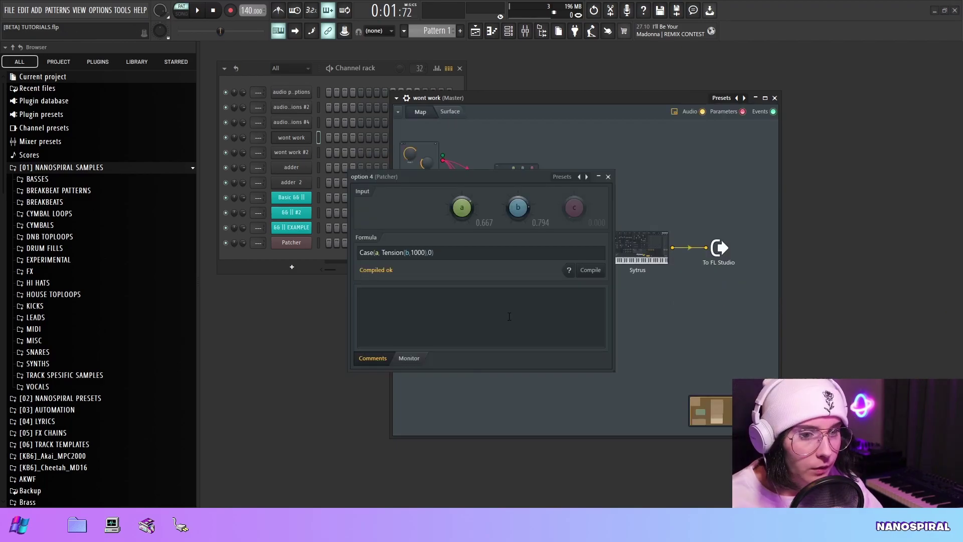
pyautogui.moveTo(459, 175); pyautogui.dragTo(783, 98)
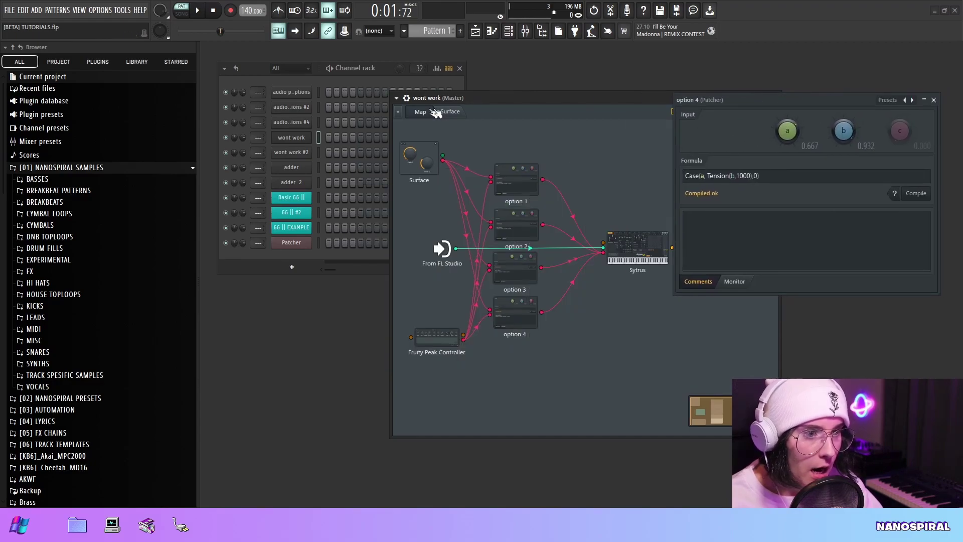
pyautogui.click(450, 112)
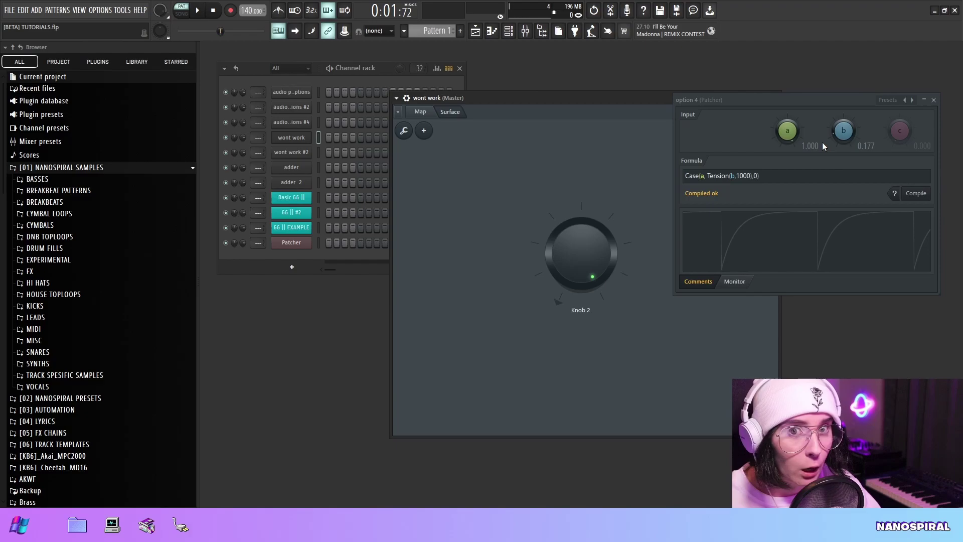
pyautogui.click(934, 100)
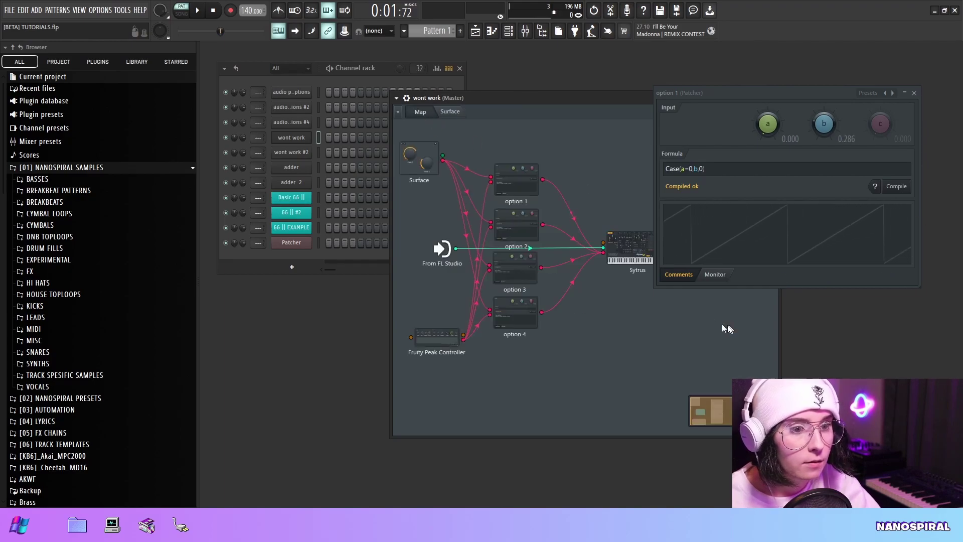
# - With Sytrus open, turn Knob 2 up to about a quarter to test Mod X
pyautogui.click(630, 246)
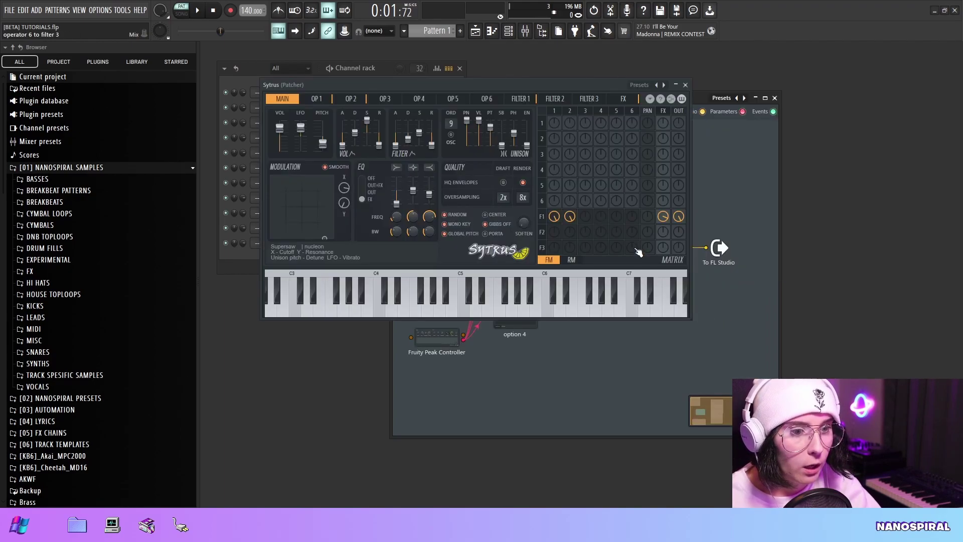
pyautogui.moveTo(421, 86); pyautogui.dragTo(751, 39)
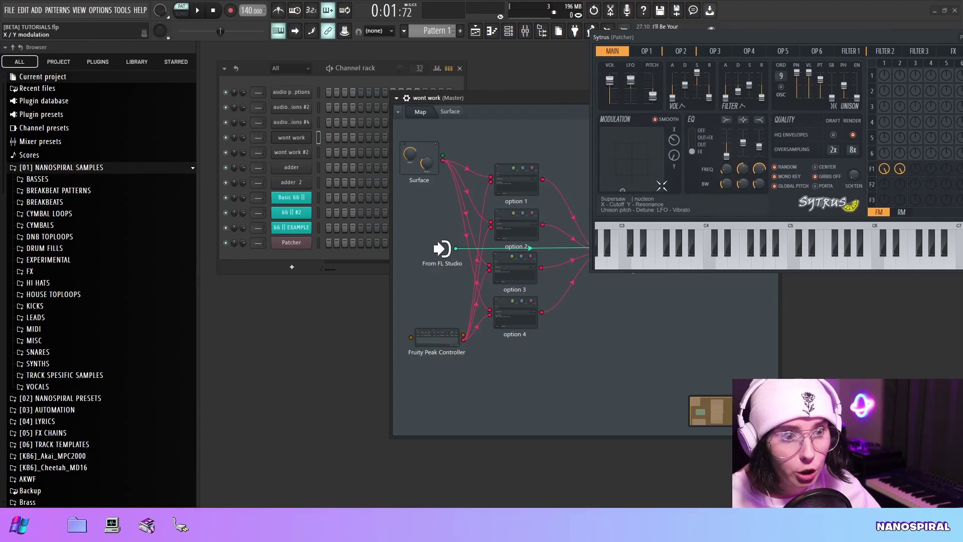
pyautogui.click(450, 111)
pyautogui.moveTo(556, 265); pyautogui.dragTo(556, 236)
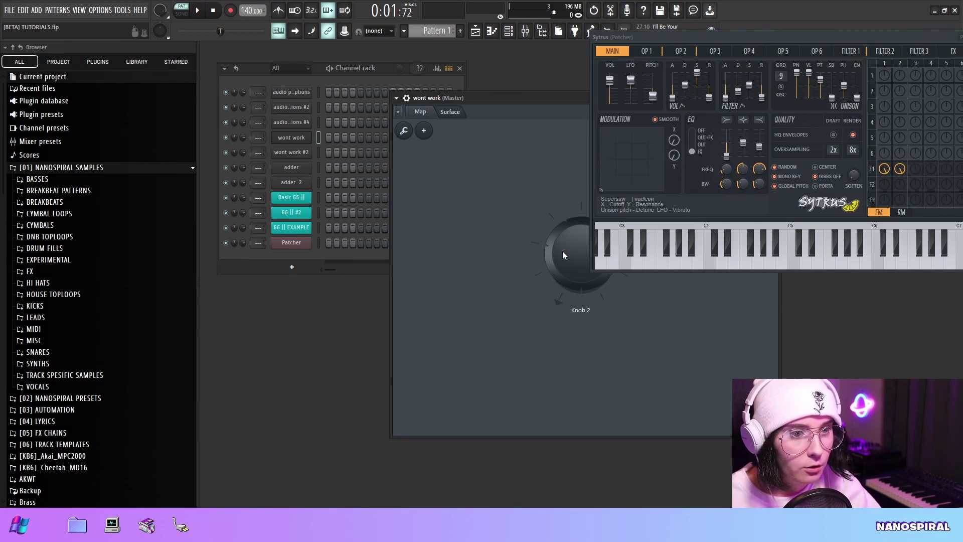
pyautogui.moveTo(505, 103); pyautogui.dragTo(419, 106)
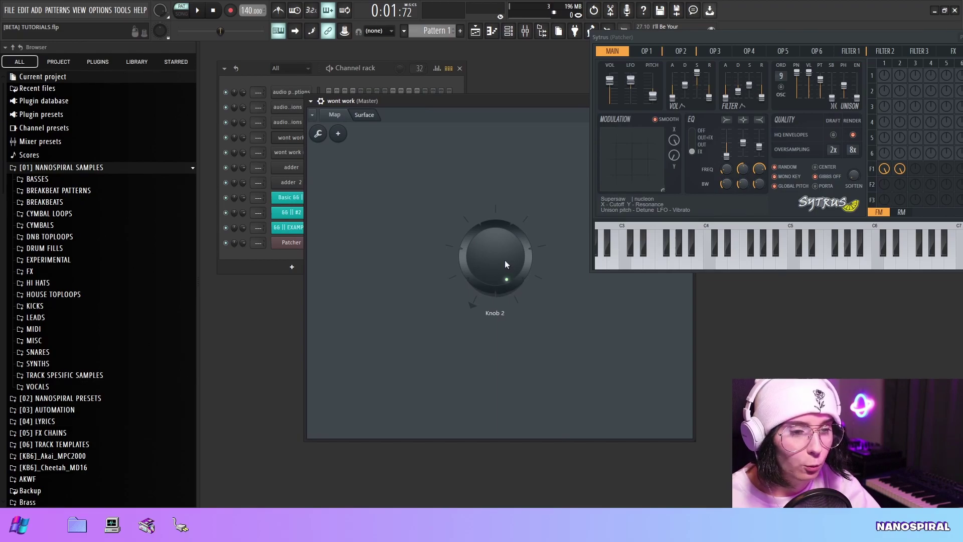
# - Compare the routing map and Knob 2 surface views, then move the Patcher window down-left
pyautogui.click(336, 114)
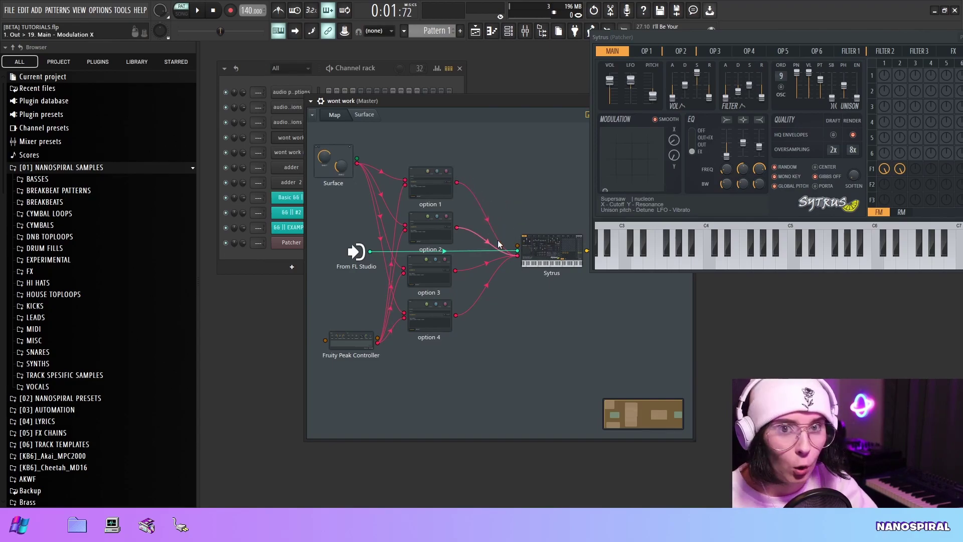
pyautogui.click(364, 115)
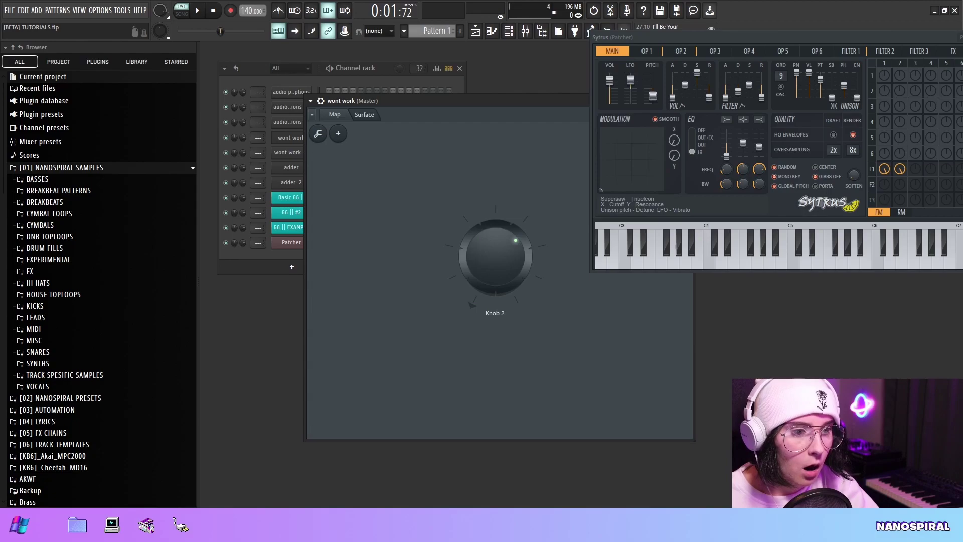
pyautogui.click(335, 115)
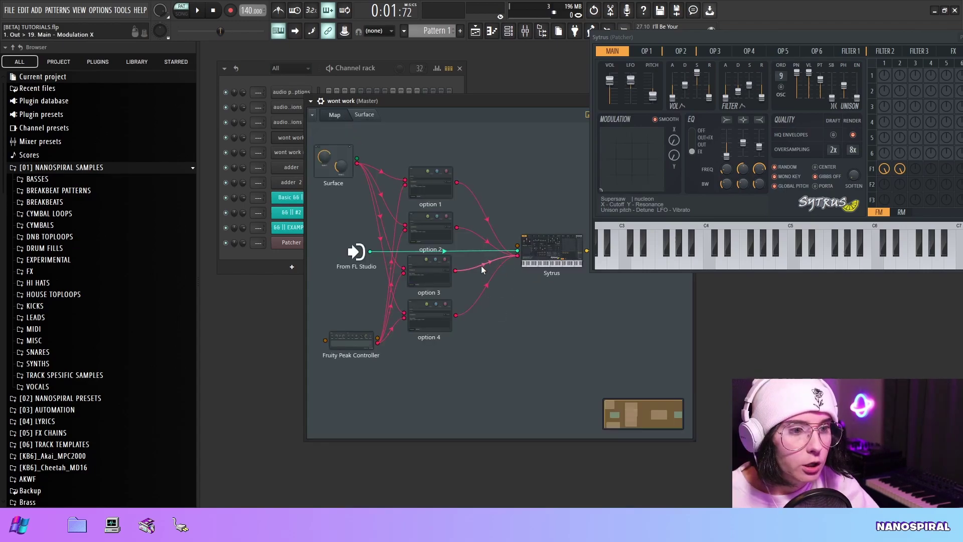
pyautogui.click(365, 115)
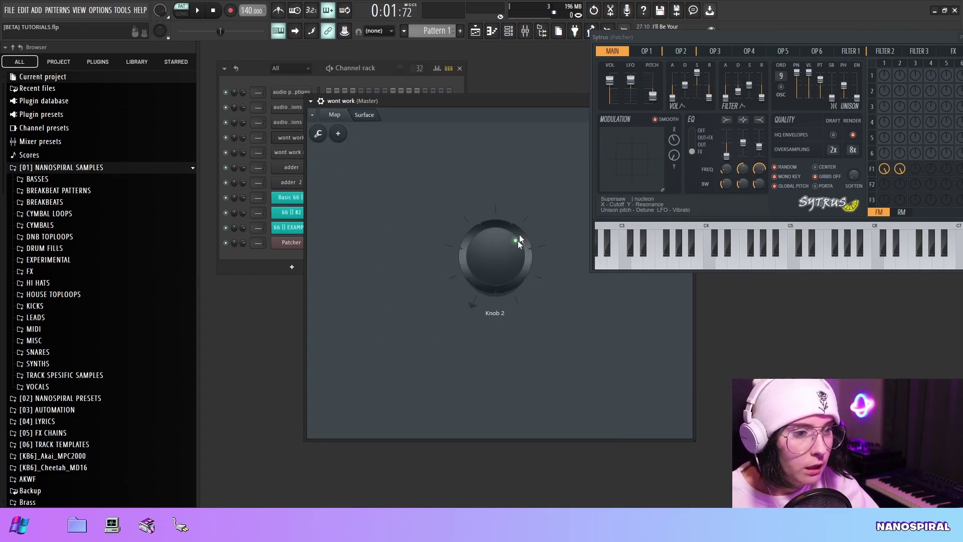
pyautogui.click(335, 115)
pyautogui.moveTo(587, 102); pyautogui.dragTo(520, 159)
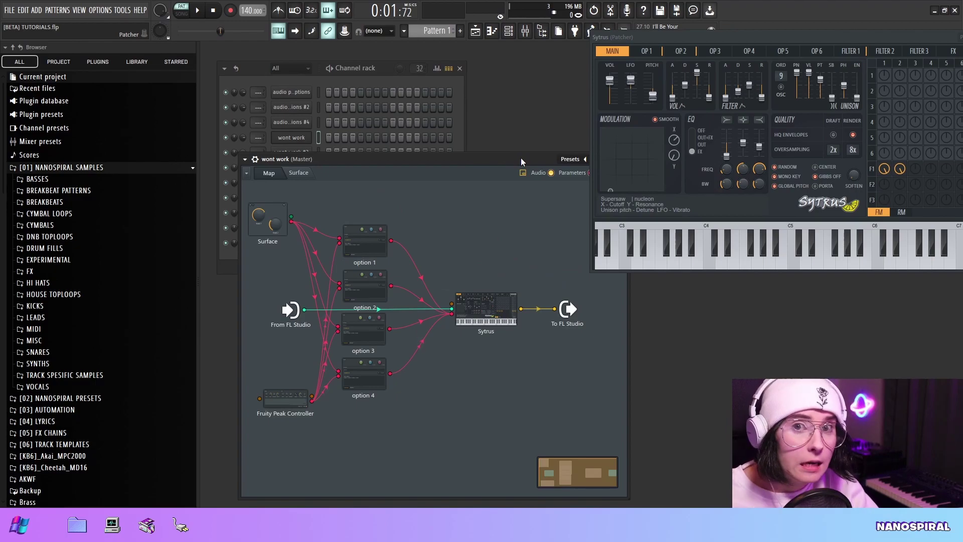
# - Rename the 'wont work' channel to 'works' via Rename, color and icon
pyautogui.click(303, 137)
pyautogui.rightClick(302, 137)
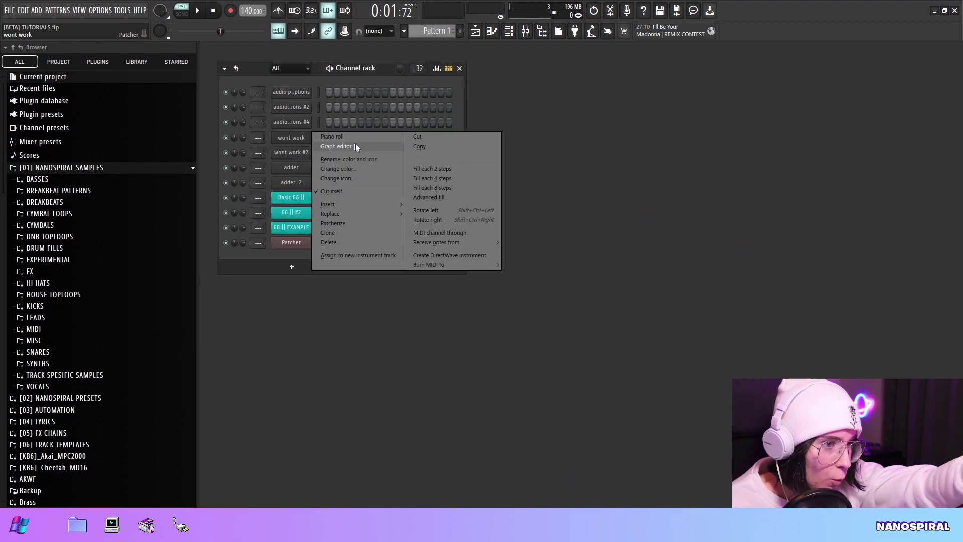
pyautogui.click(362, 159)
pyautogui.moveTo(293, 147); pyautogui.dragTo(259, 147)
pyautogui.press('BackSpace')
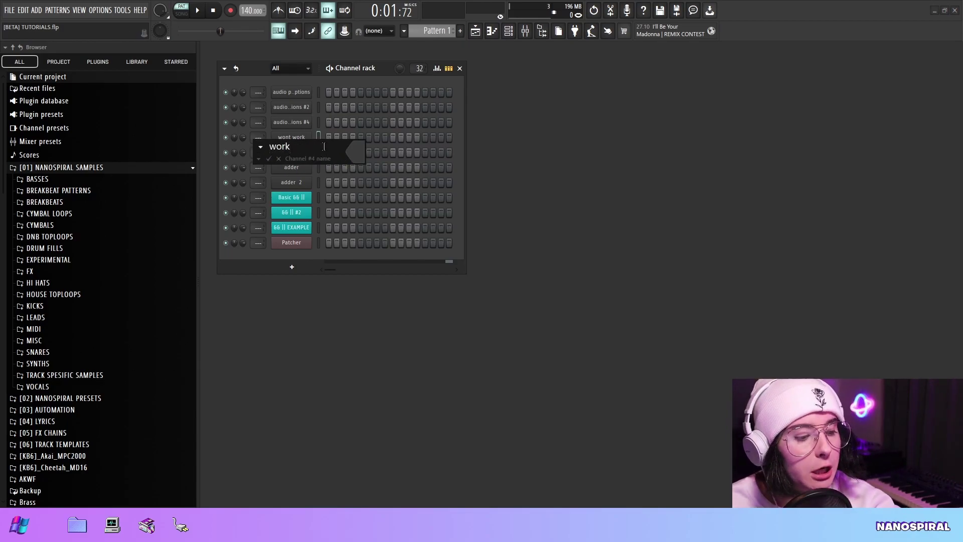
pyautogui.write('s')
pyautogui.press('Return')
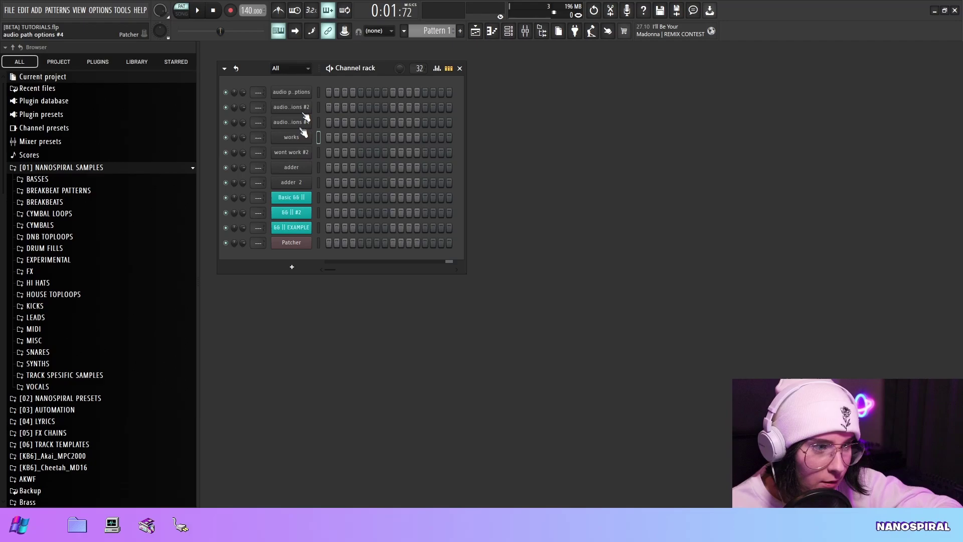
# - In the wont work #2 Patcher, read the Case formulas of options 1–4, then sweep Knob 2
pyautogui.click(291, 152)
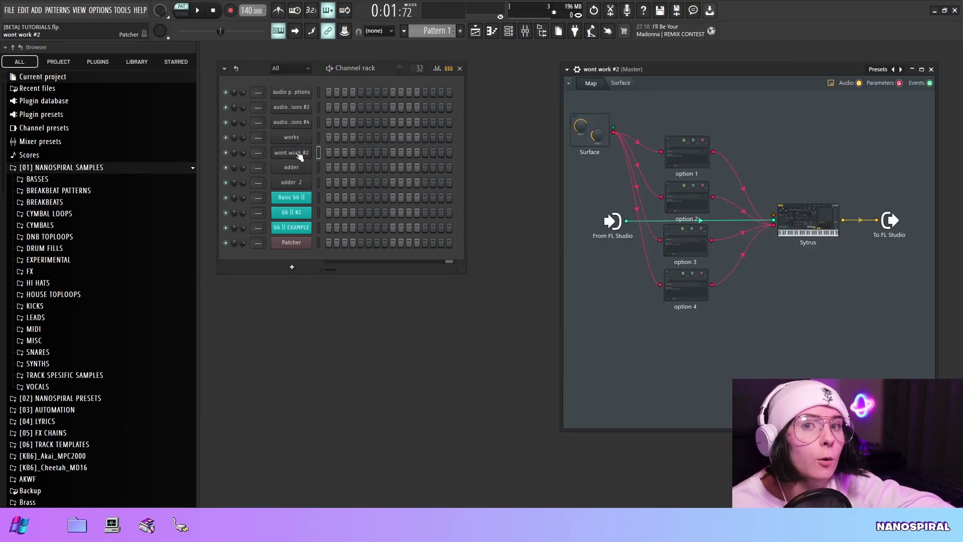
pyautogui.click(613, 131)
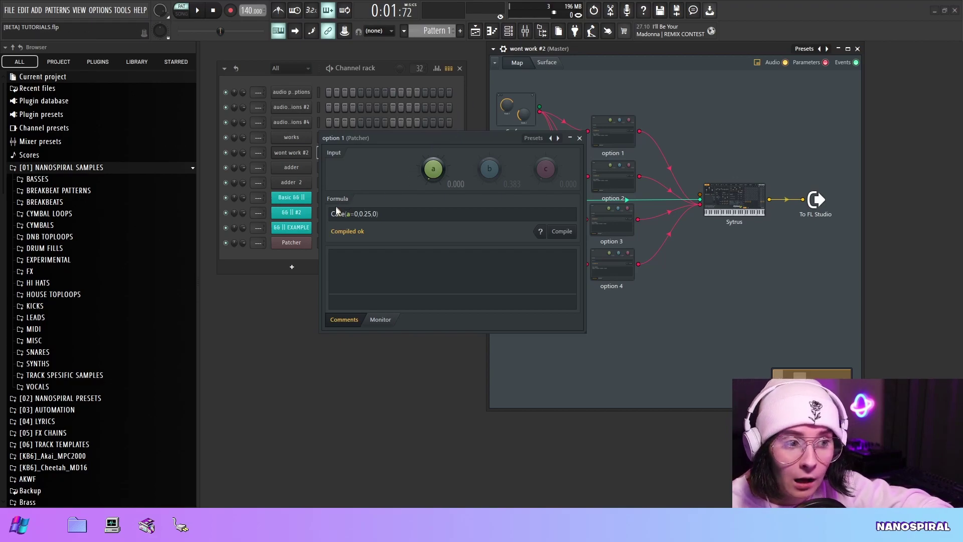
pyautogui.moveTo(453, 138); pyautogui.dragTo(480, 90)
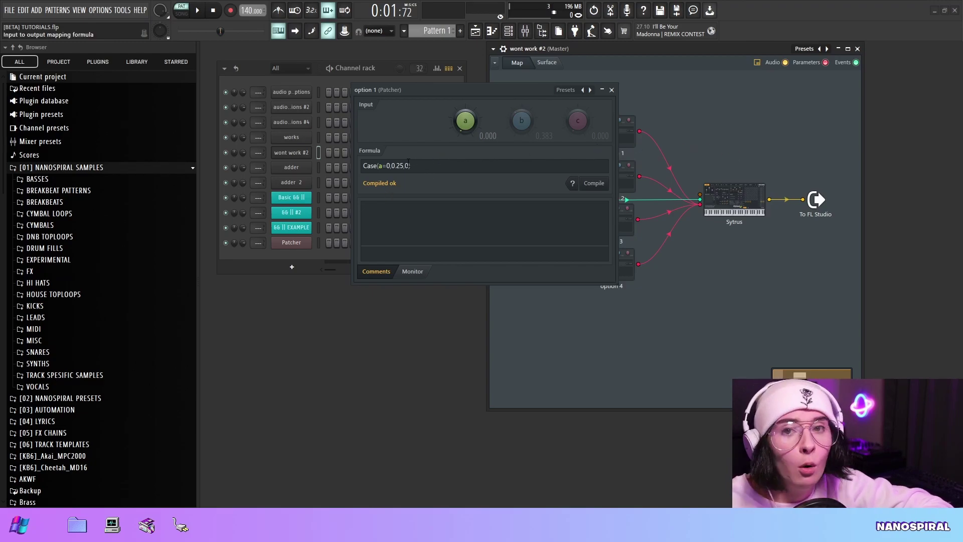
pyautogui.click(614, 180)
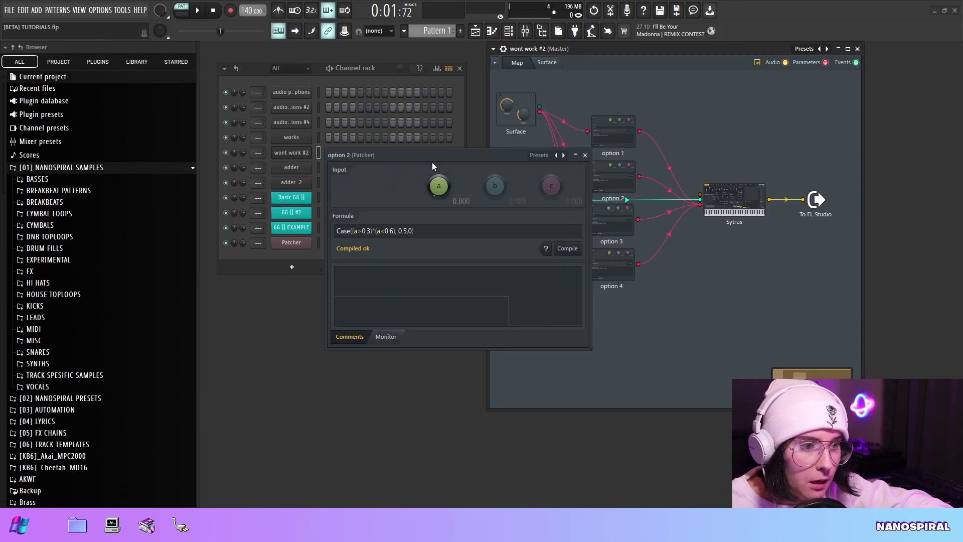
pyautogui.moveTo(432, 159); pyautogui.dragTo(435, 113)
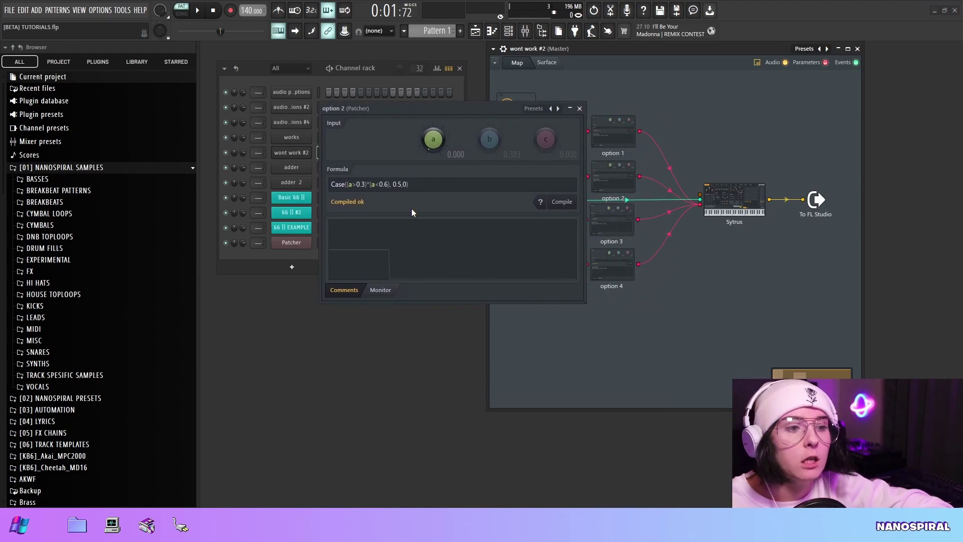
pyautogui.click(599, 233)
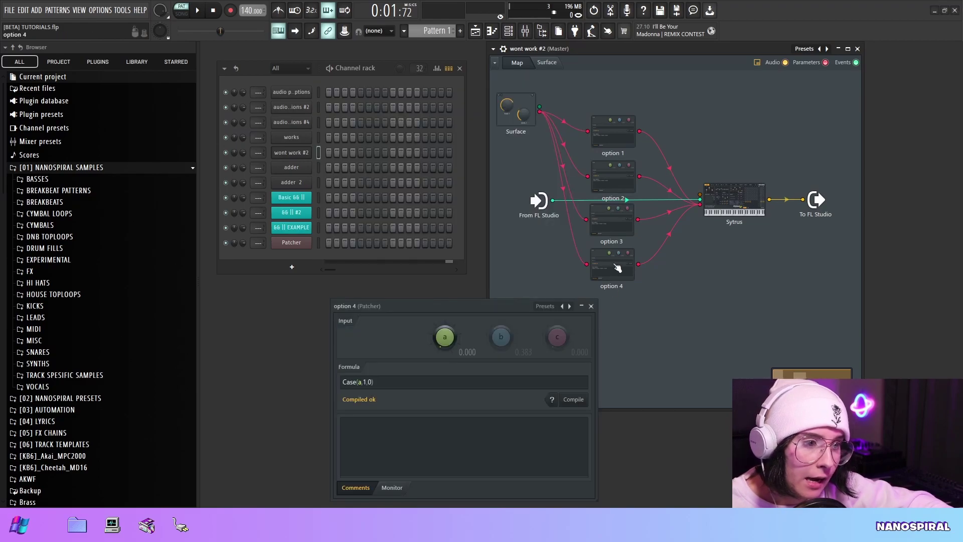
pyautogui.click(611, 290)
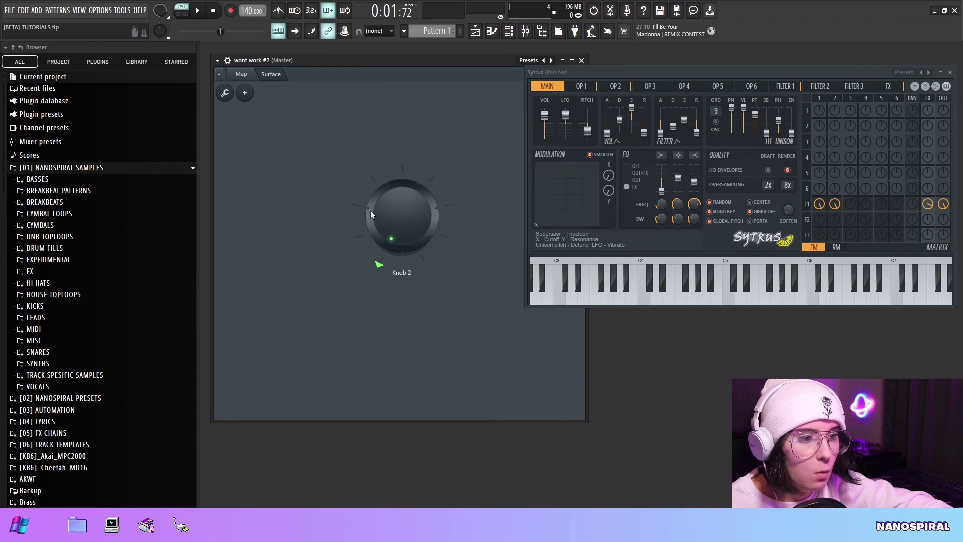
pyautogui.moveTo(370, 210)
pyautogui.mouseDown()
pyautogui.moveTo(371, 201)
pyautogui.moveTo(371, 210)
pyautogui.mouseUp()
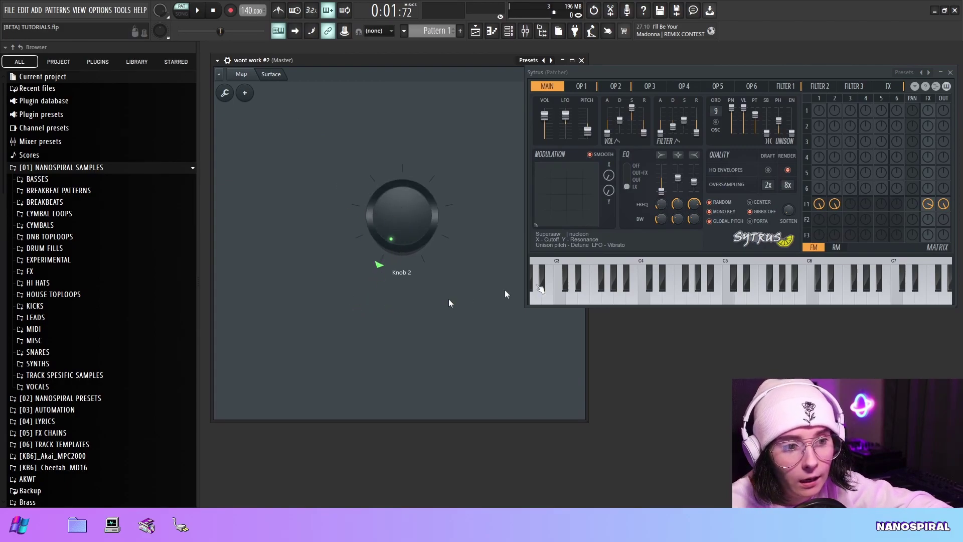
# - On the routing map, show option 1's output monitor graph and open the Sytrus plugin
pyautogui.click(254, 75)
pyautogui.click(333, 141)
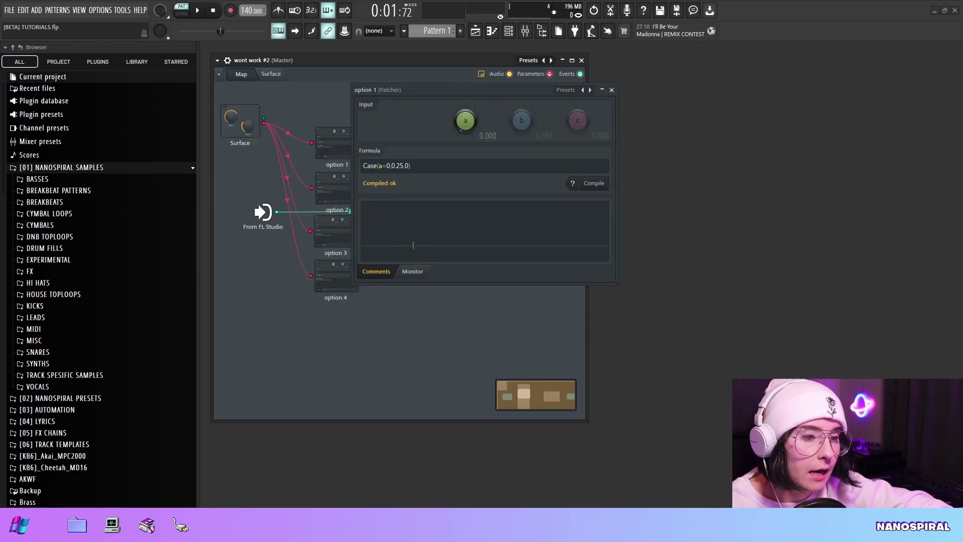
pyautogui.click(421, 271)
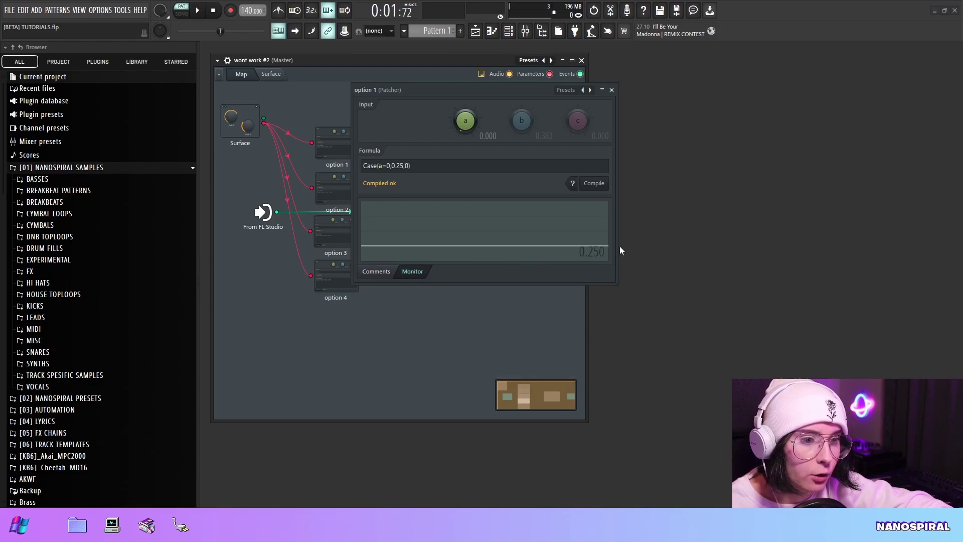
pyautogui.moveTo(401, 90); pyautogui.dragTo(647, 81)
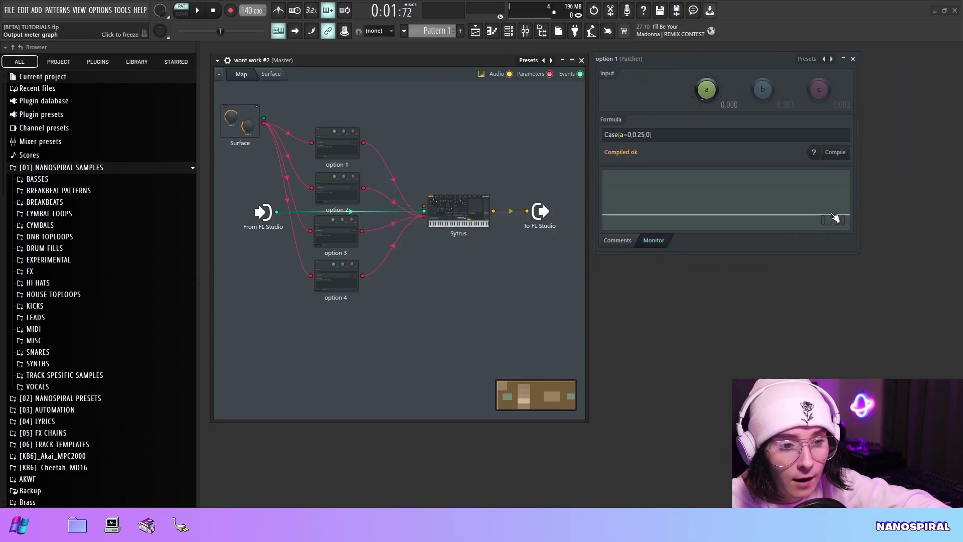
pyautogui.click(458, 210)
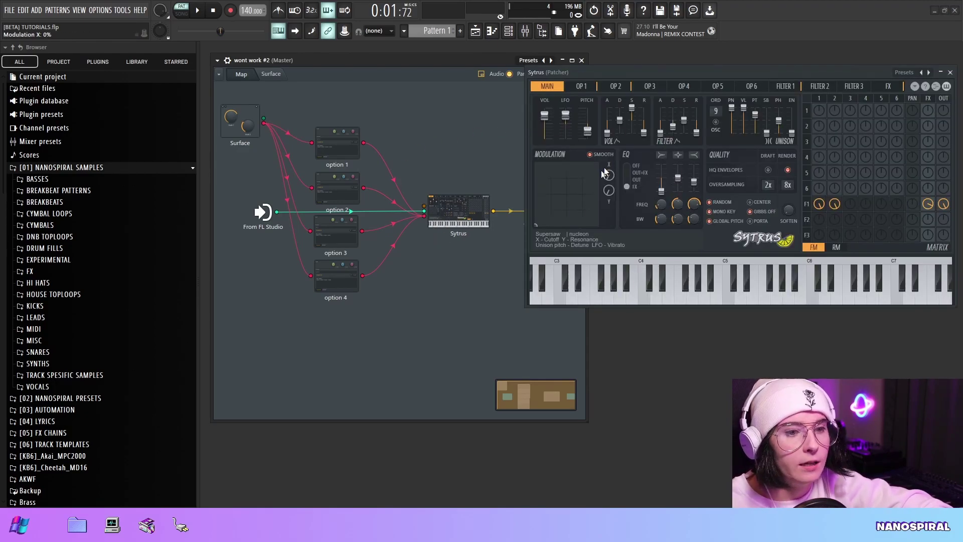
# - Turn Knob 2 up to about 10 o'clock and compare surface and map views beside Sytrus
pyautogui.click(271, 73)
pyautogui.moveTo(402, 216); pyautogui.dragTo(401, 191)
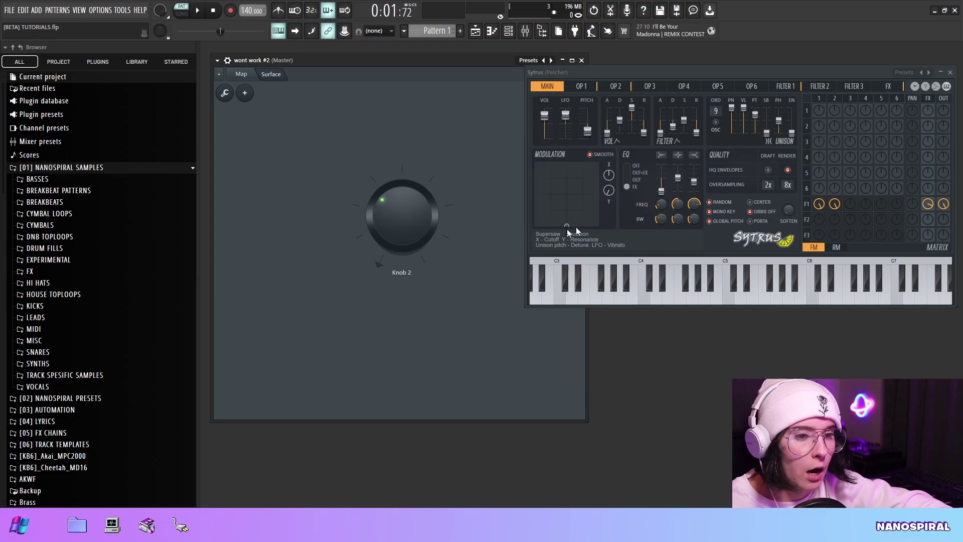
pyautogui.click(242, 73)
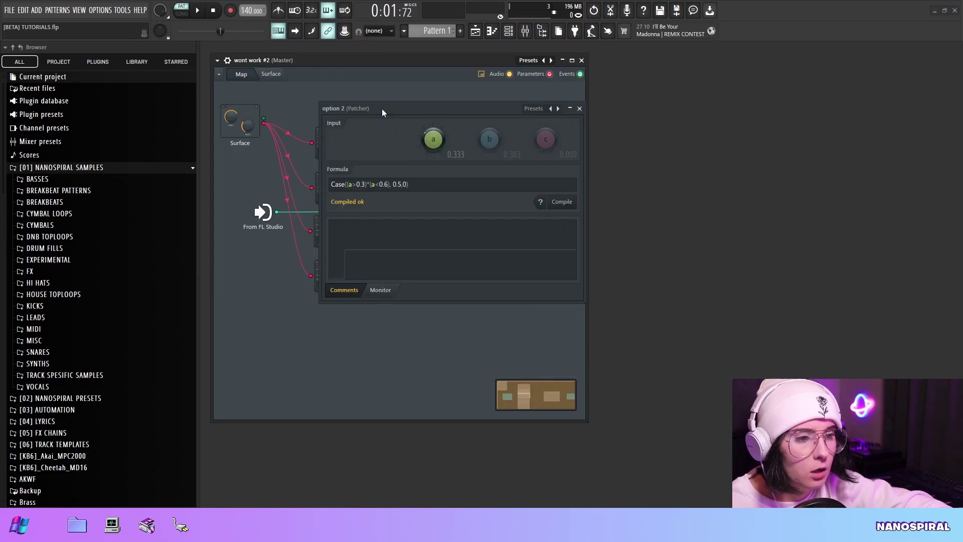
pyautogui.moveTo(382, 108); pyautogui.dragTo(658, 88)
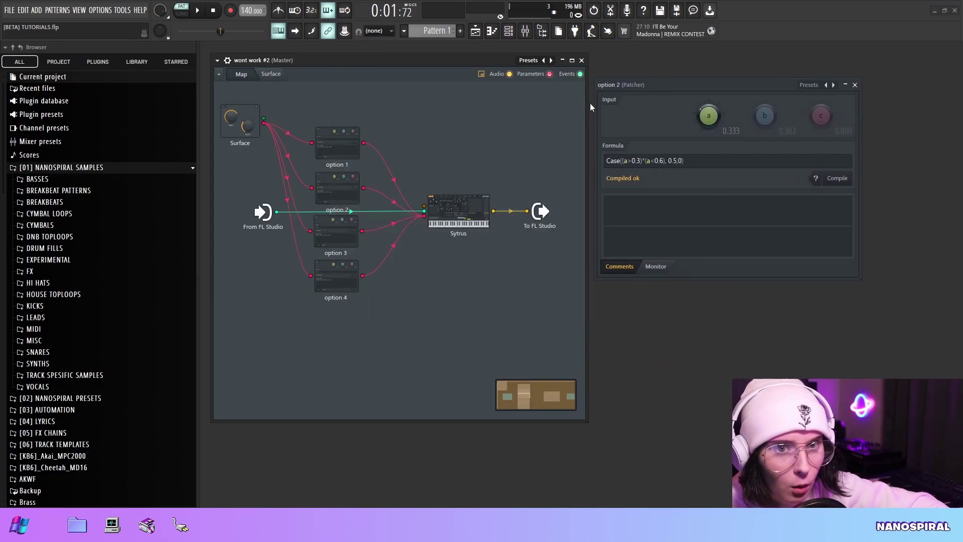
pyautogui.click(271, 74)
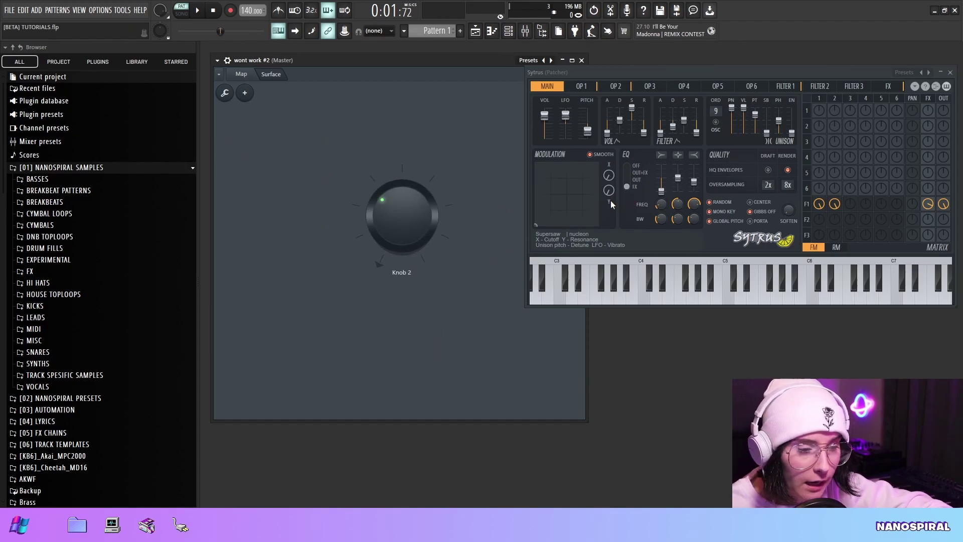
pyautogui.click(241, 73)
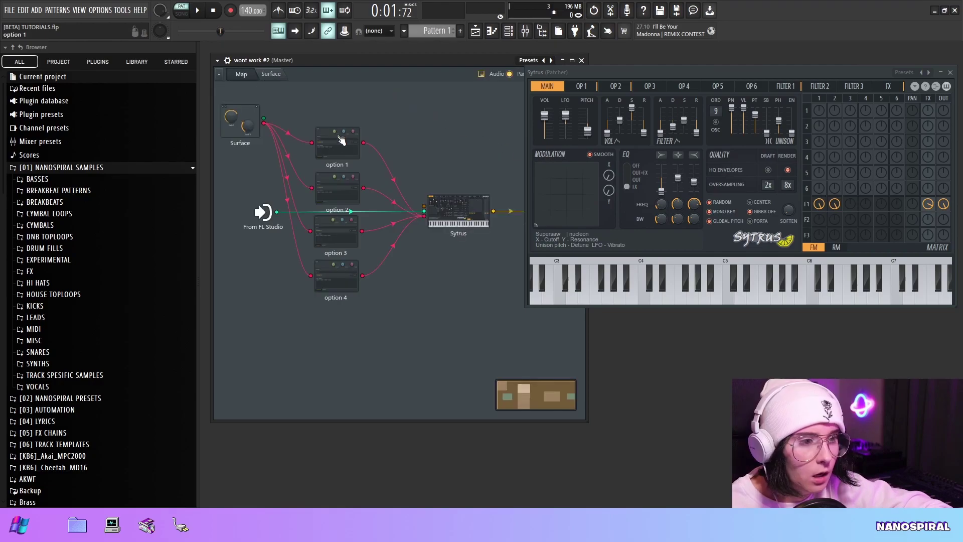
# - Nudge the option 1 and option 2 nodes slightly on the routing map
pyautogui.moveTo(337, 164); pyautogui.dragTo(338, 165)
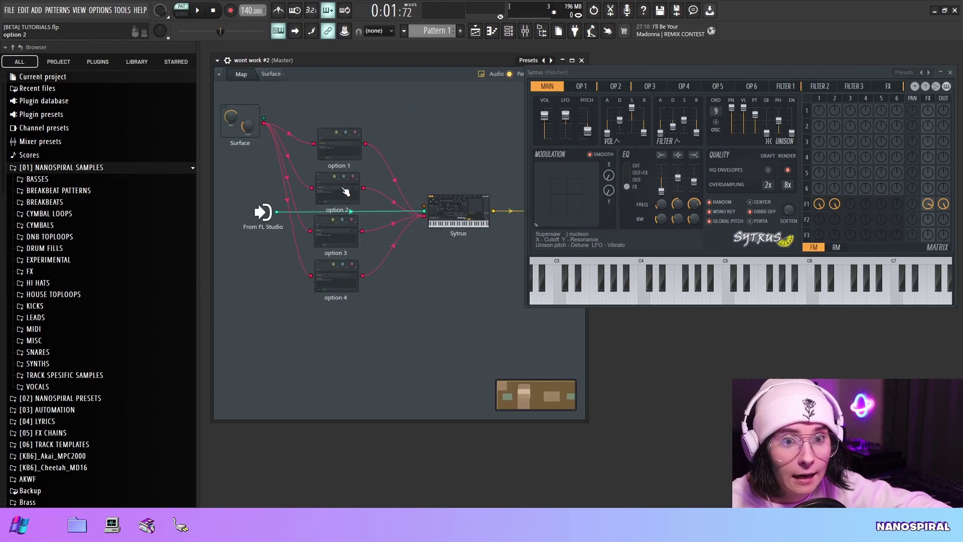
pyautogui.moveTo(345, 190); pyautogui.dragTo(344, 189)
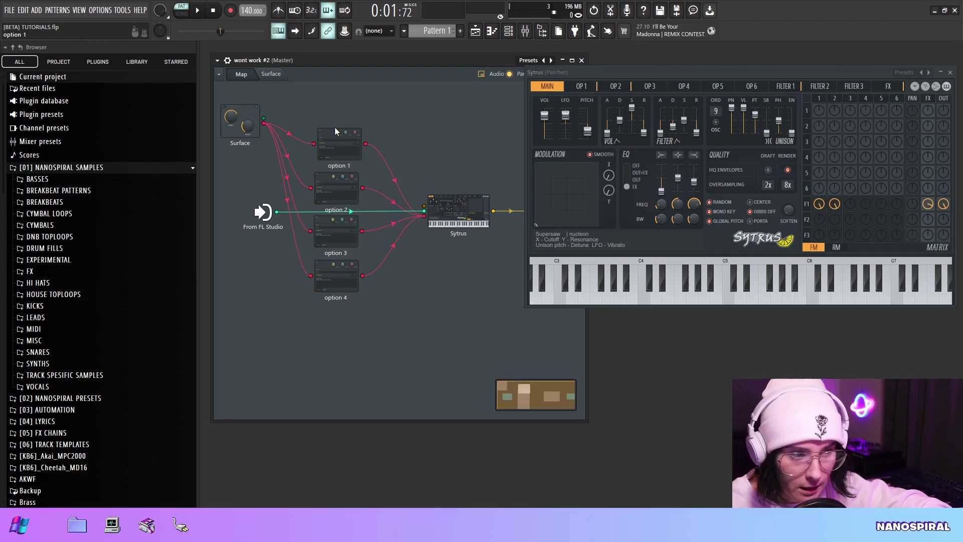
pyautogui.moveTo(337, 167); pyautogui.dragTo(333, 164)
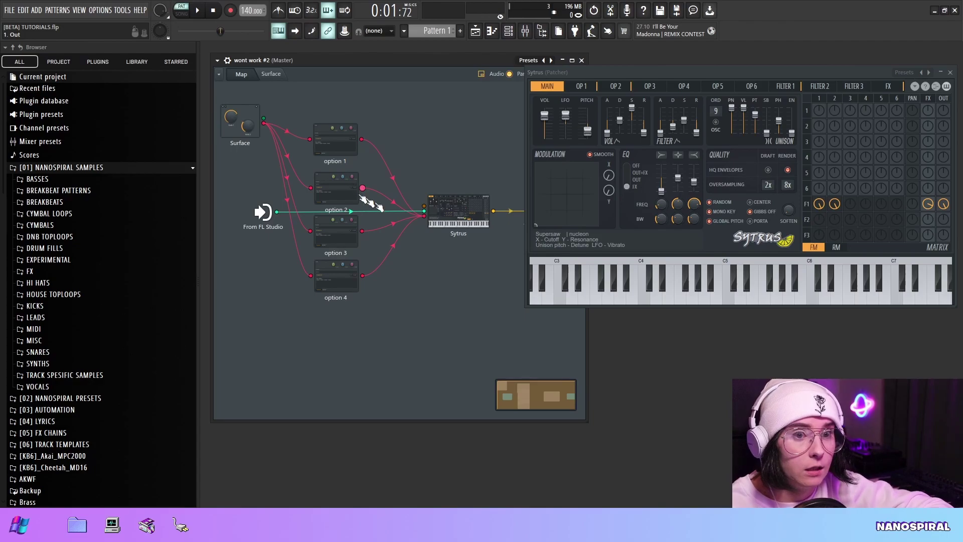
# - Open option 3's Case((a>0.6)*(a<1), 0.9, 0) formula and turn Knob 2 down to test it
pyautogui.click(341, 190)
pyautogui.click(340, 242)
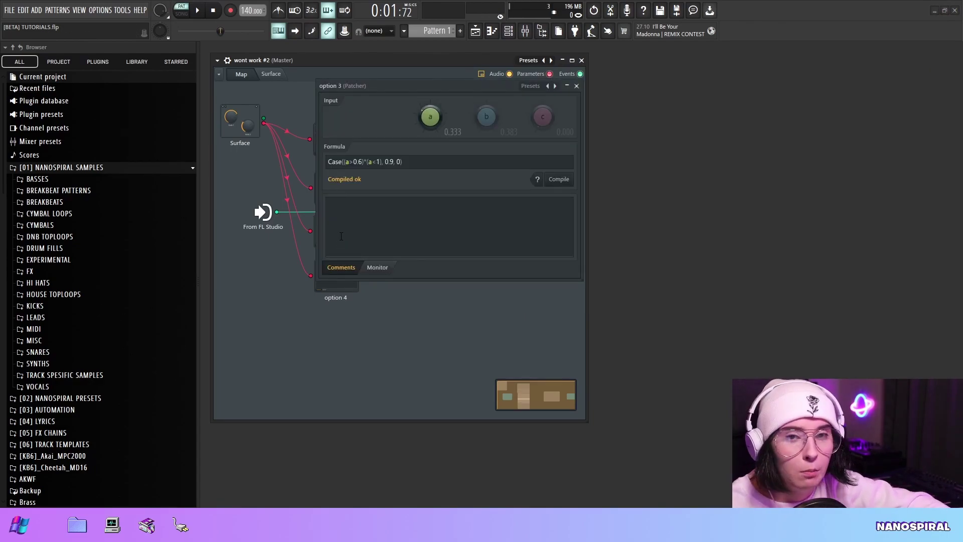
pyautogui.moveTo(408, 85); pyautogui.dragTo(552, 114)
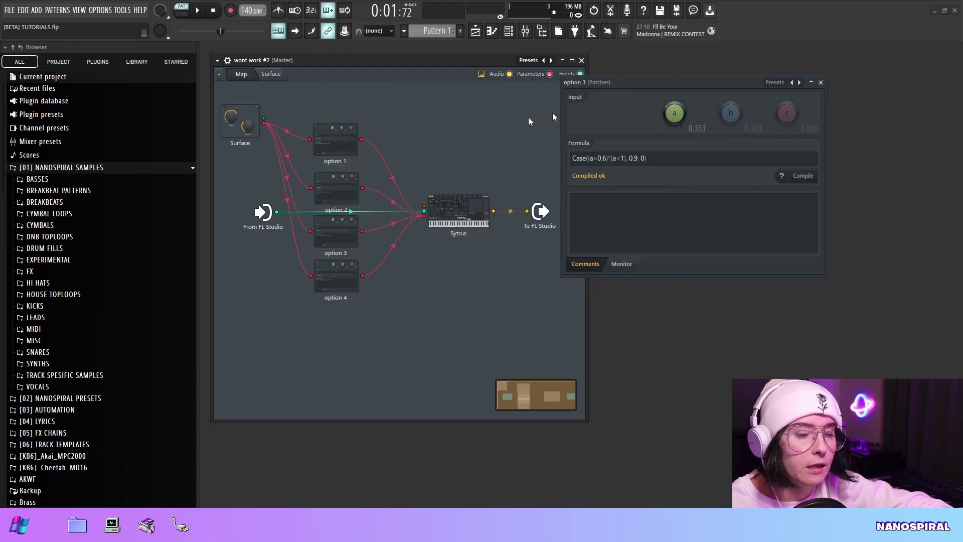
pyautogui.click(271, 74)
pyautogui.moveTo(390, 215); pyautogui.dragTo(378, 262)
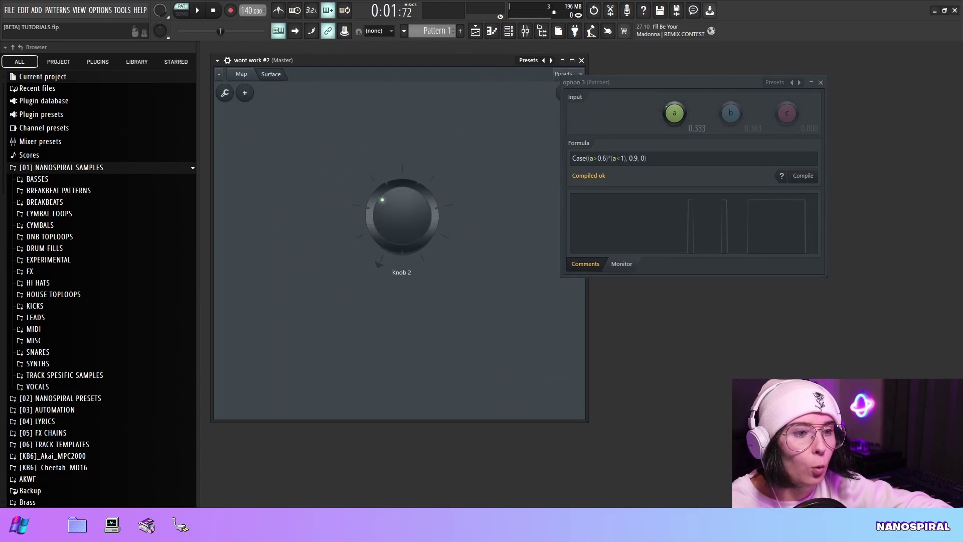
# - Return from the Knob 2 surface to the Patcher's routing map
pyautogui.click(241, 74)
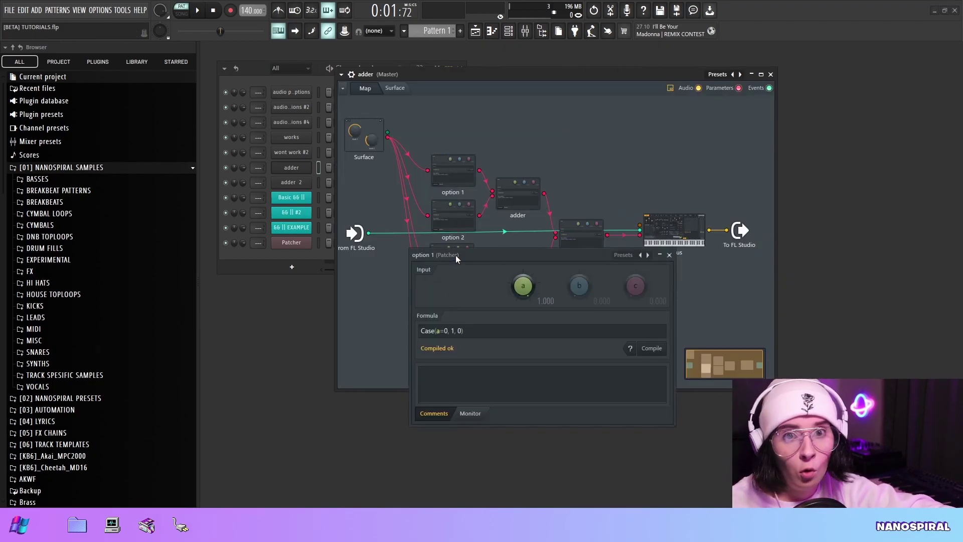
# - Move and enlarge option 1's formula window, then sweep Surface Knob 2 from its minimum to test option 1's output
pyautogui.moveTo(455, 256); pyautogui.dragTo(617, 96)
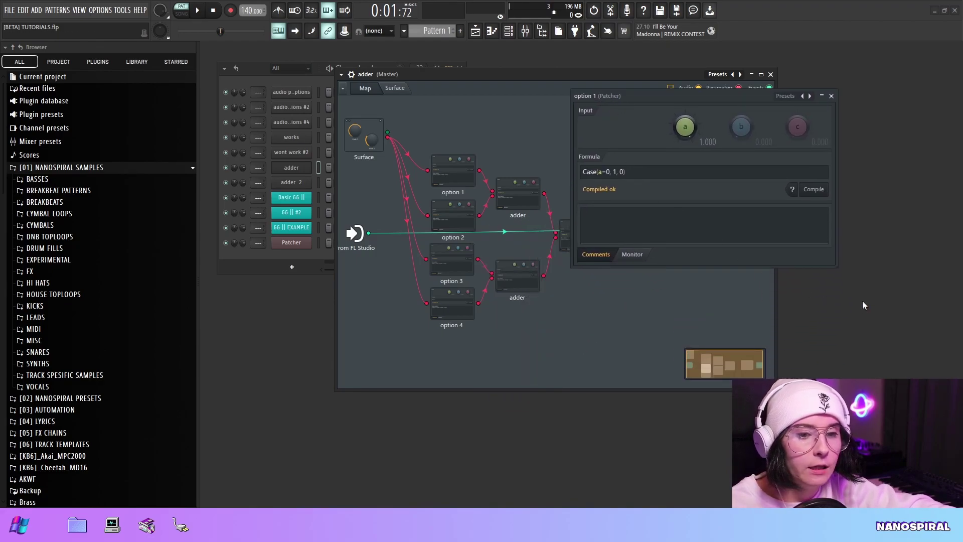
pyautogui.moveTo(836, 267); pyautogui.dragTo(828, 269)
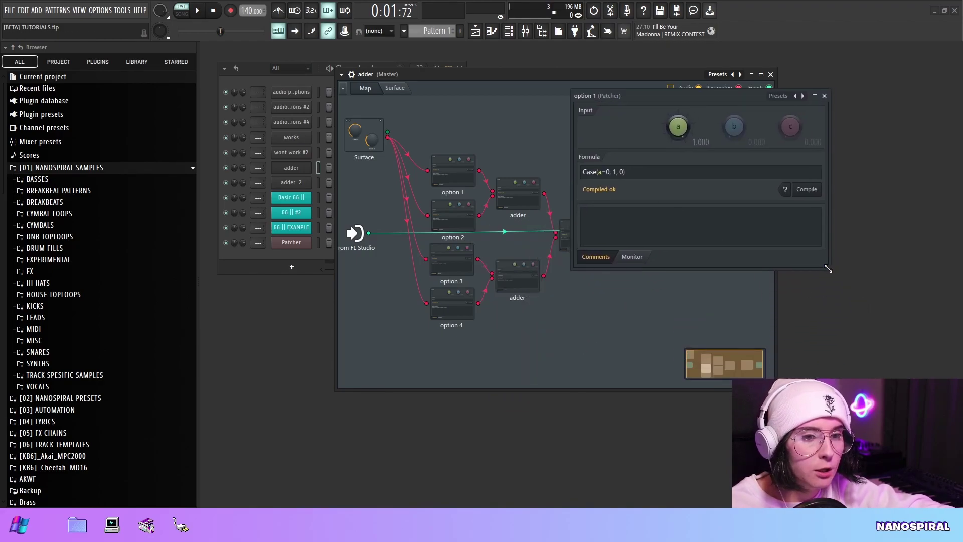
pyautogui.click(395, 88)
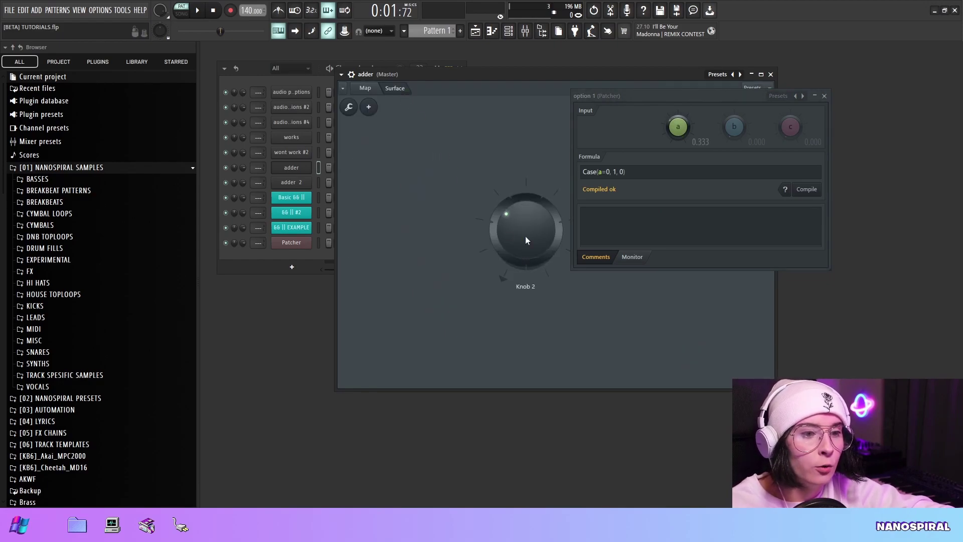
pyautogui.moveTo(827, 270); pyautogui.dragTo(848, 321)
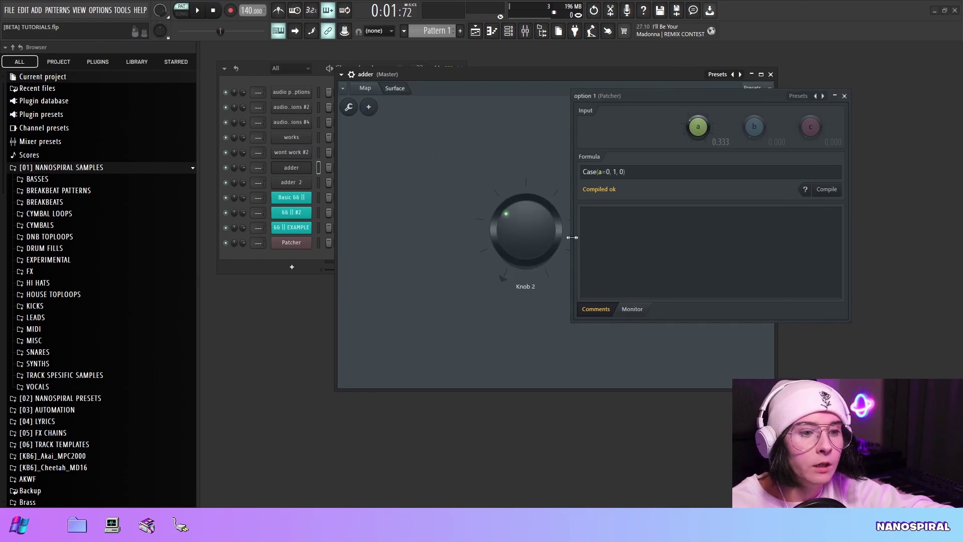
pyautogui.moveTo(527, 231); pyautogui.dragTo(527, 253)
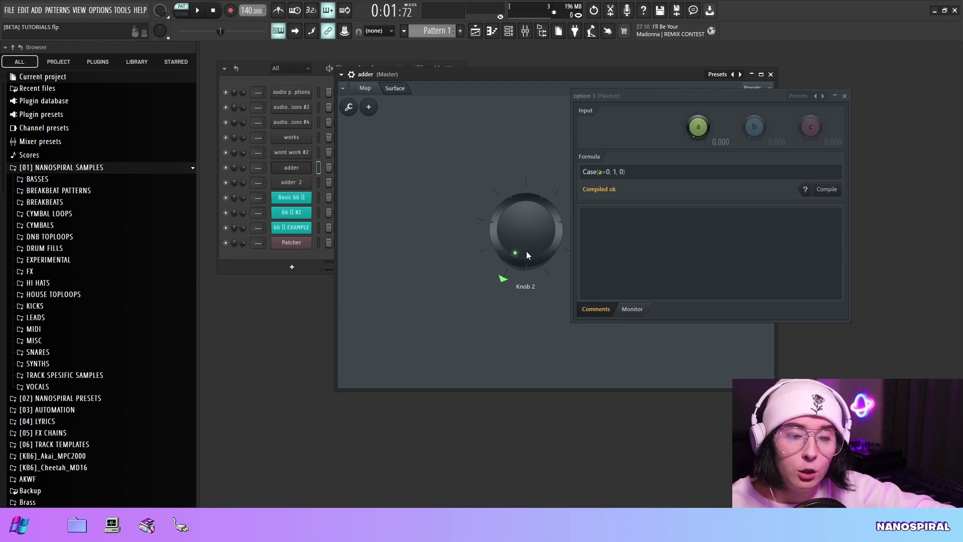
pyautogui.moveTo(525, 250); pyautogui.dragTo(545, 205)
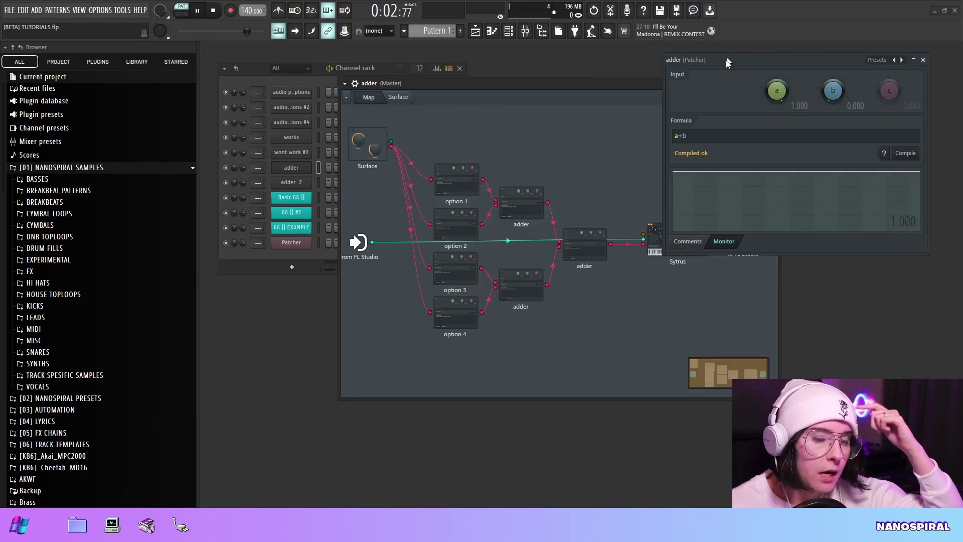
# - Move the adder formula windows aside to reveal Sytrus, and inspect the other adder's, option 3's and the adder's formulas
pyautogui.moveTo(726, 60); pyautogui.dragTo(681, 69)
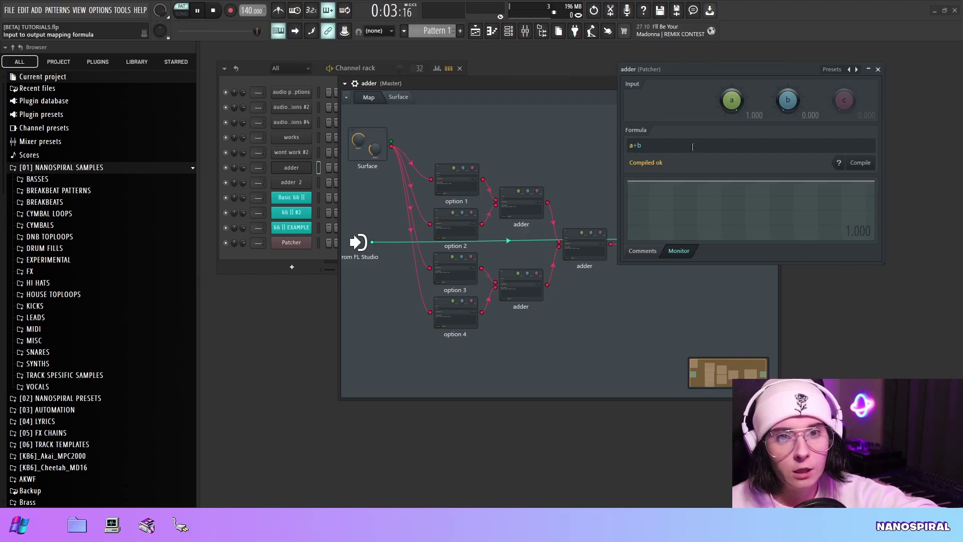
pyautogui.moveTo(631, 69); pyautogui.dragTo(678, 53)
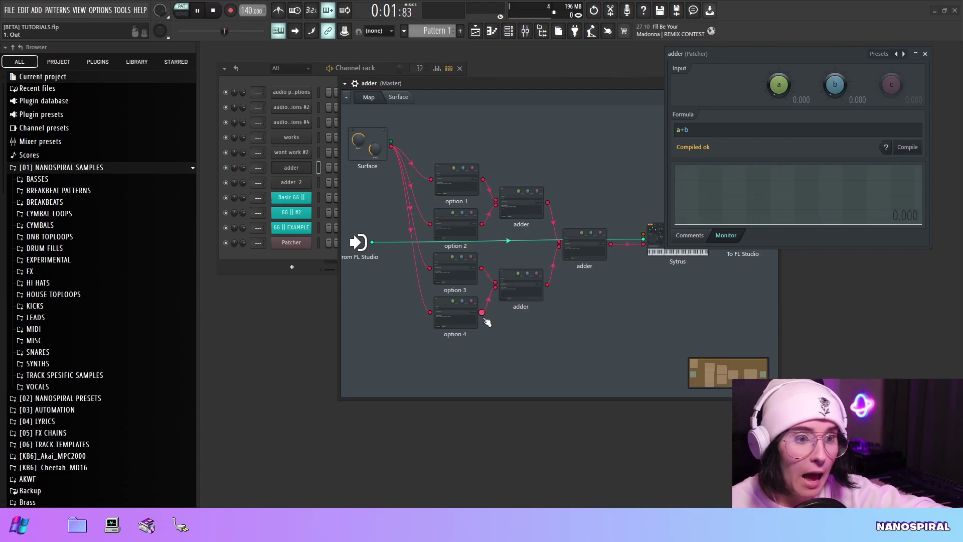
pyautogui.click(521, 286)
pyautogui.moveTo(511, 174); pyautogui.dragTo(787, 103)
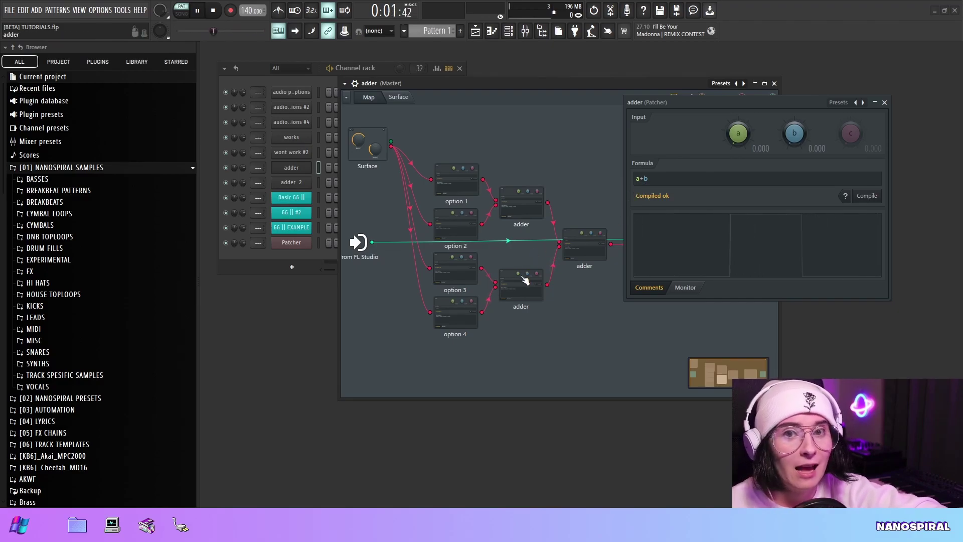
pyautogui.doubleClick(455, 278)
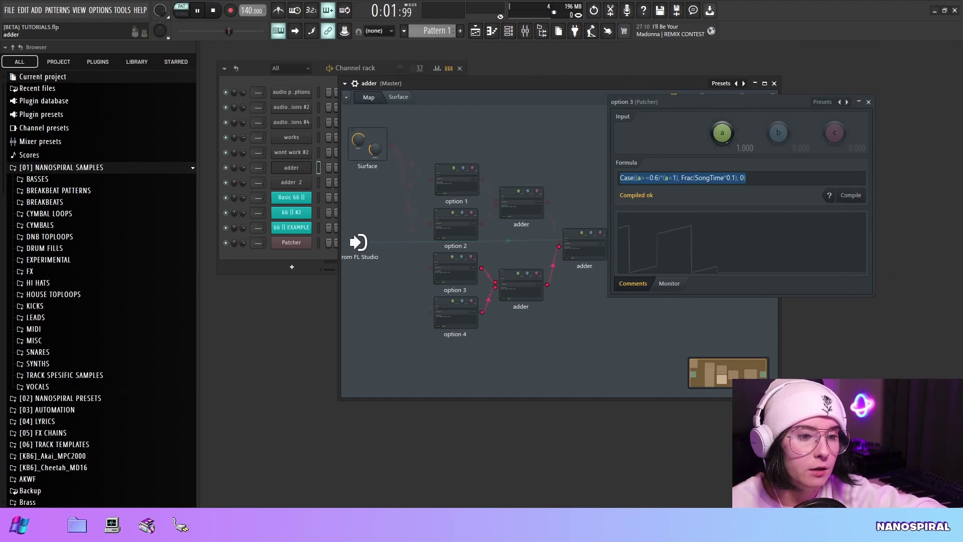
pyautogui.doubleClick(582, 246)
# - Close the adder Patcher window, stop playback and rewind to the start
pyautogui.click(292, 242)
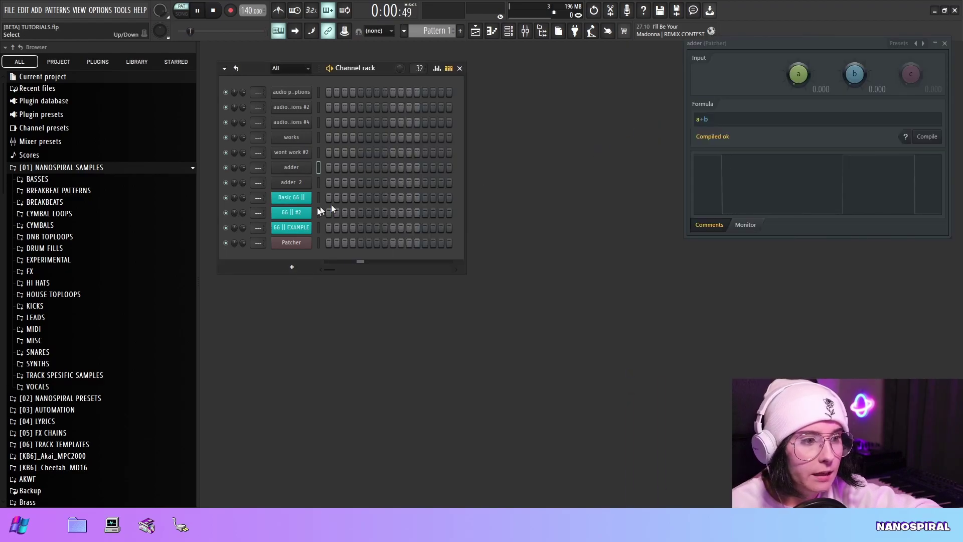
pyautogui.click(216, 13)
pyautogui.click(216, 14)
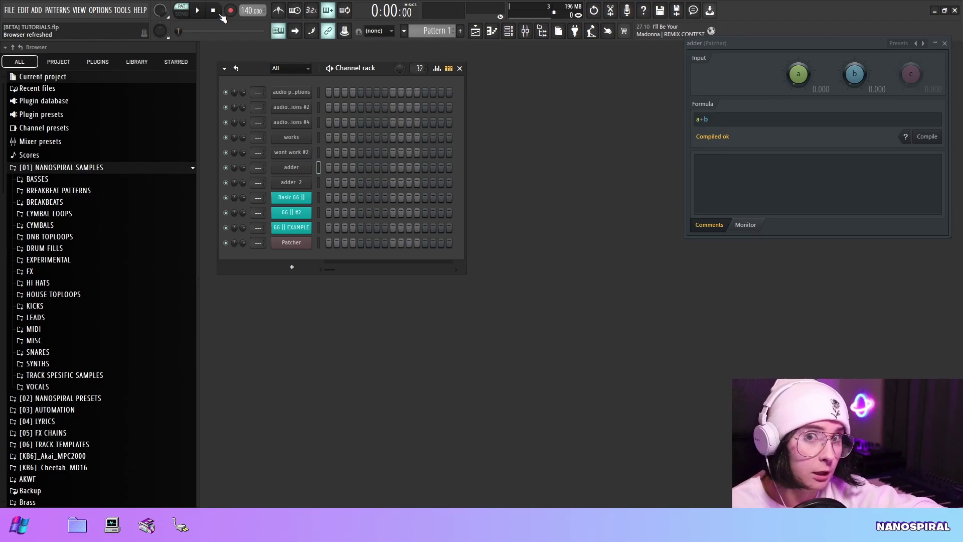
# - Select the 'adder 2' channel, start playback, and check its Knob 2 Surface and routing map
pyautogui.press('Down')
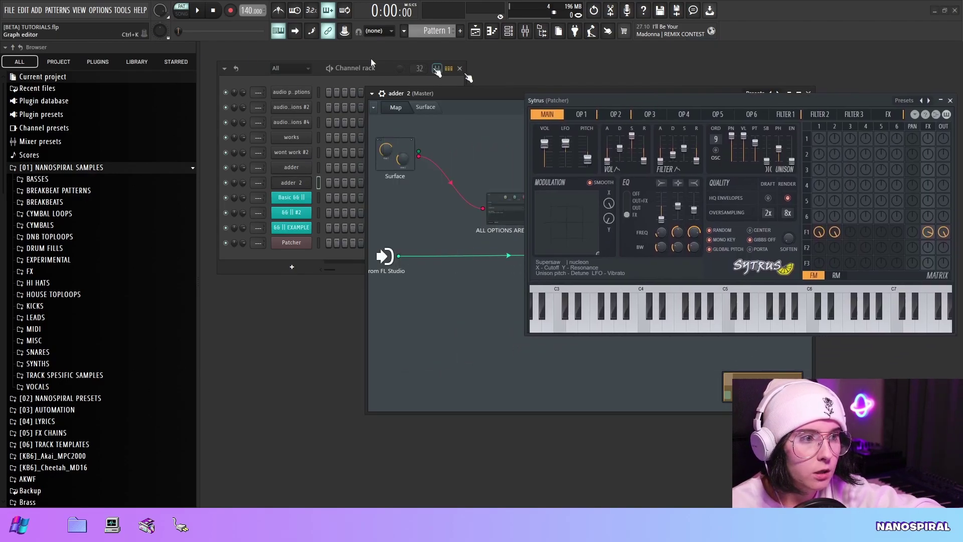
pyautogui.click(201, 10)
pyautogui.moveTo(502, 93); pyautogui.dragTo(397, 95)
pyautogui.click(321, 108)
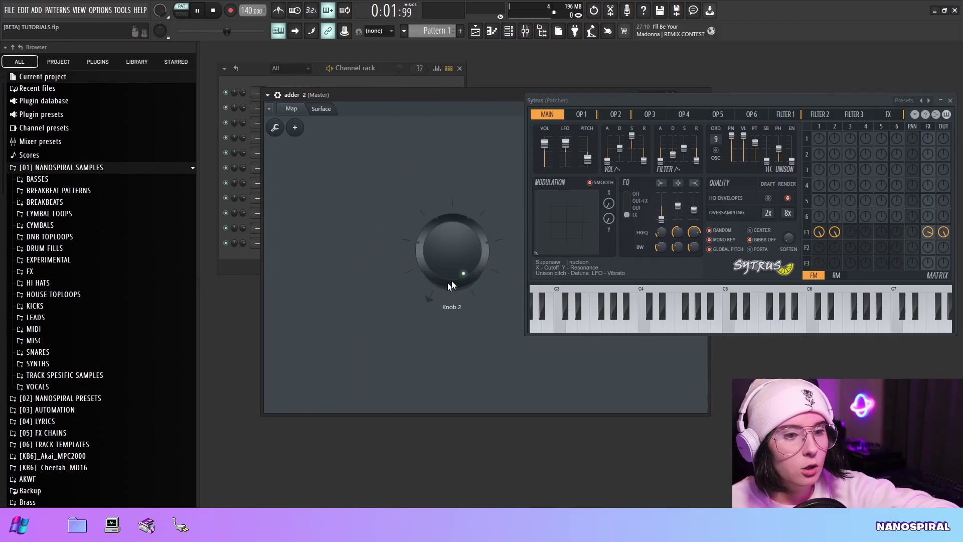
pyautogui.click(291, 108)
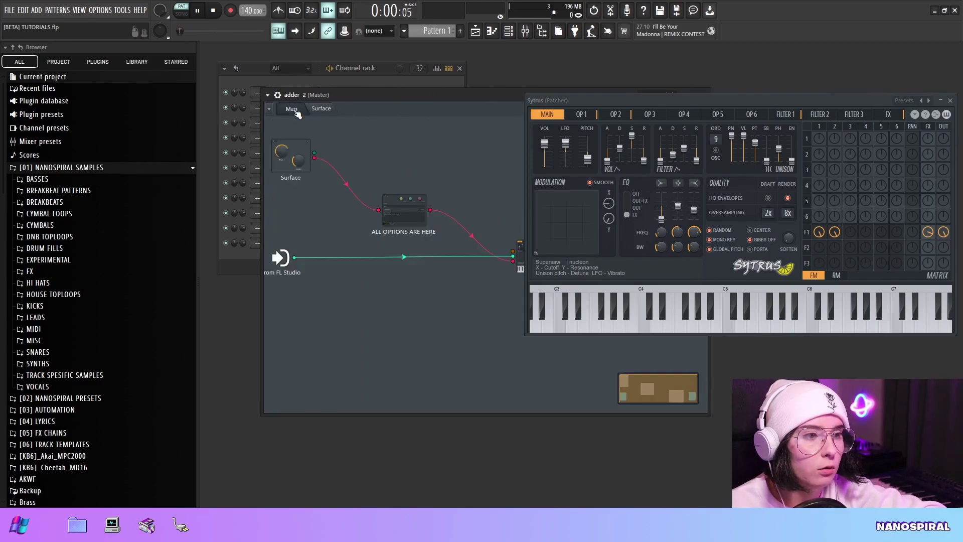
pyautogui.doubleClick(420, 233)
pyautogui.press('space')
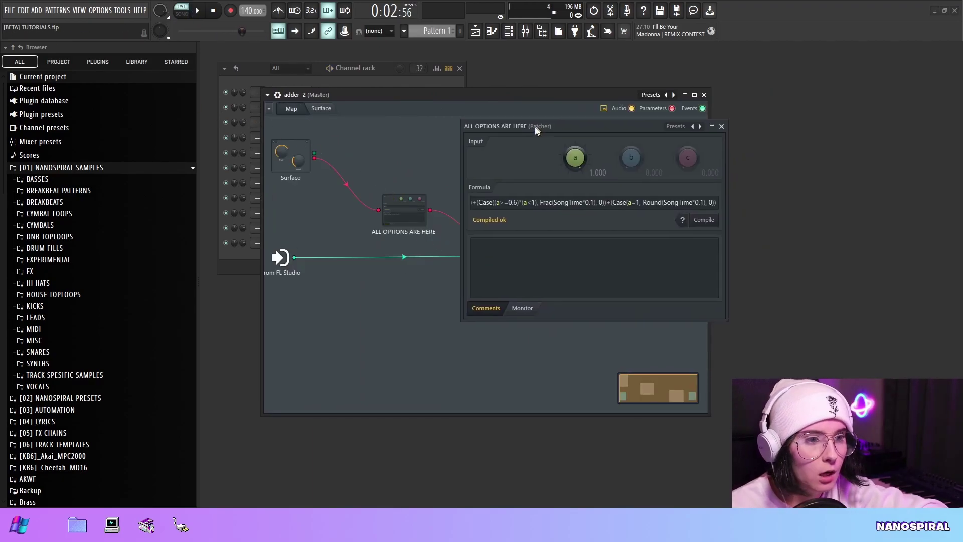
pyautogui.moveTo(526, 131); pyautogui.dragTo(555, 109)
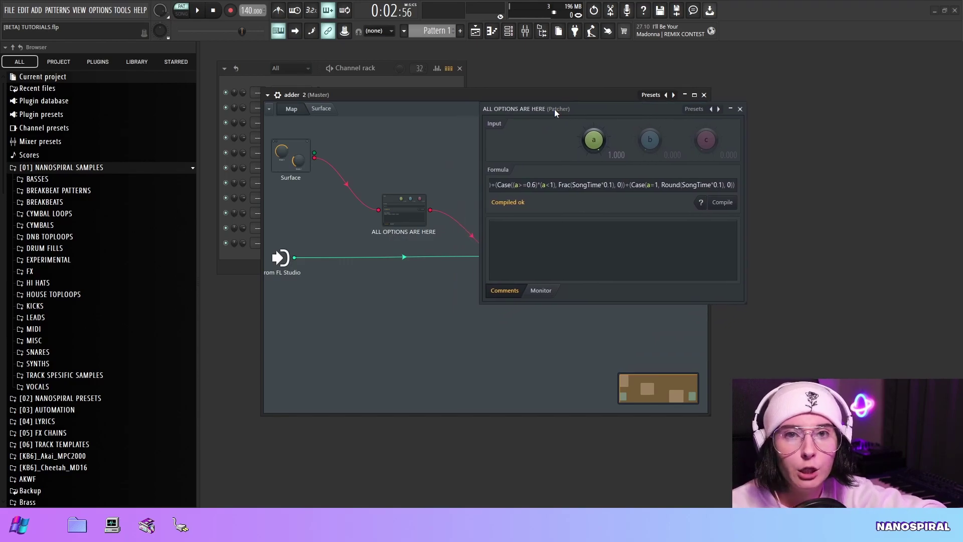
pyautogui.click(559, 185)
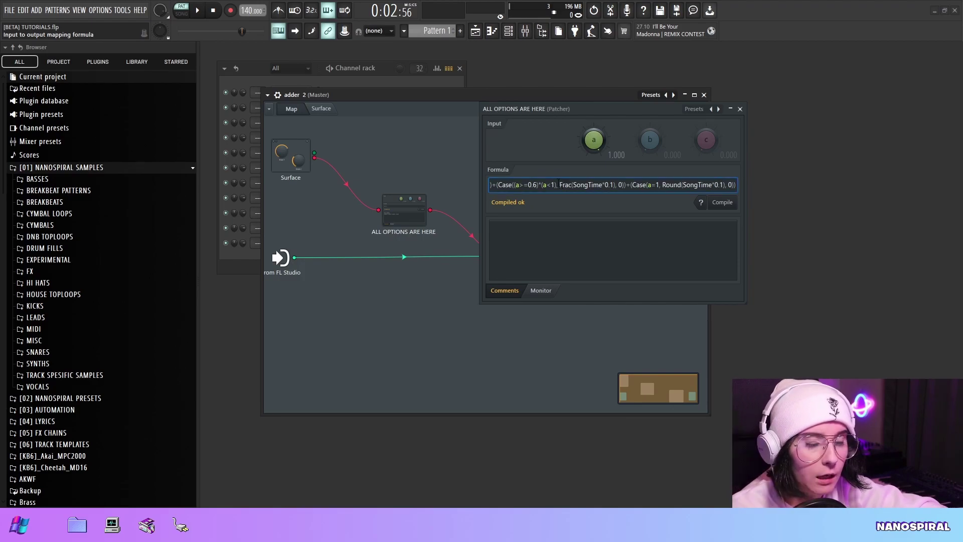
pyautogui.press('Left')
pyautogui.press('Left')
pyautogui.press('Left')
pyautogui.press('Left')
pyautogui.press('Left')
pyautogui.press('Left')
pyautogui.press('Left')
pyautogui.press('Left')
pyautogui.press('Left')
pyautogui.press('Left')
pyautogui.press('Left')
pyautogui.press('Left')
pyautogui.press('Left')
pyautogui.press('Left')
pyautogui.press('Left')
pyautogui.press('Left')
pyautogui.press('Left')
pyautogui.press('Left')
pyautogui.press('Left')
pyautogui.press('Left')
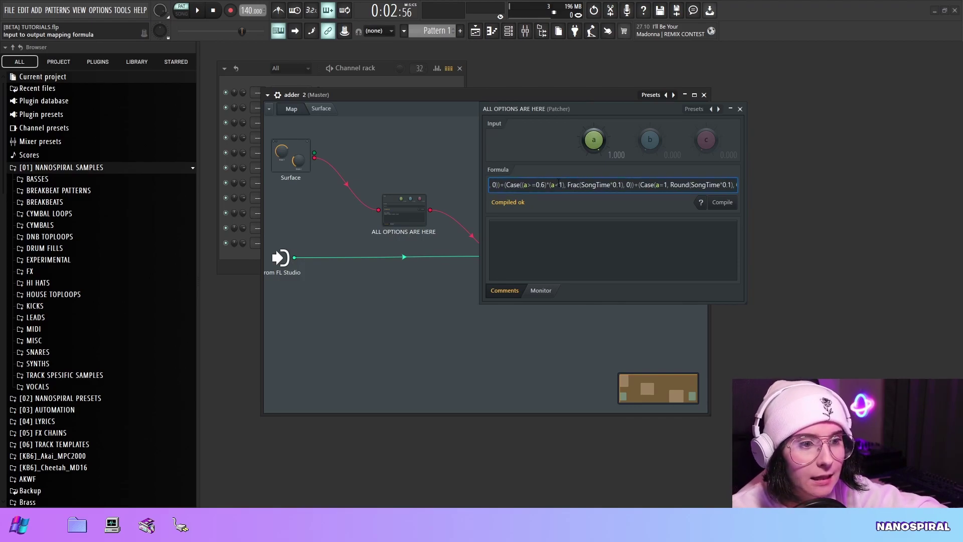
pyautogui.press('Left')
pyautogui.press('Left')
pyautogui.press('Left')
pyautogui.press('Left')
pyautogui.press('Left')
pyautogui.press('Left')
pyautogui.press('Left')
pyautogui.press('Left')
pyautogui.press('Left')
pyautogui.press('Left')
pyautogui.press('Left')
pyautogui.press('Left')
pyautogui.press('Left')
pyautogui.press('Left')
pyautogui.press('Left')
pyautogui.press('Left')
pyautogui.press('Left')
pyautogui.press('Left')
pyautogui.press('Left')
pyautogui.press('Left')
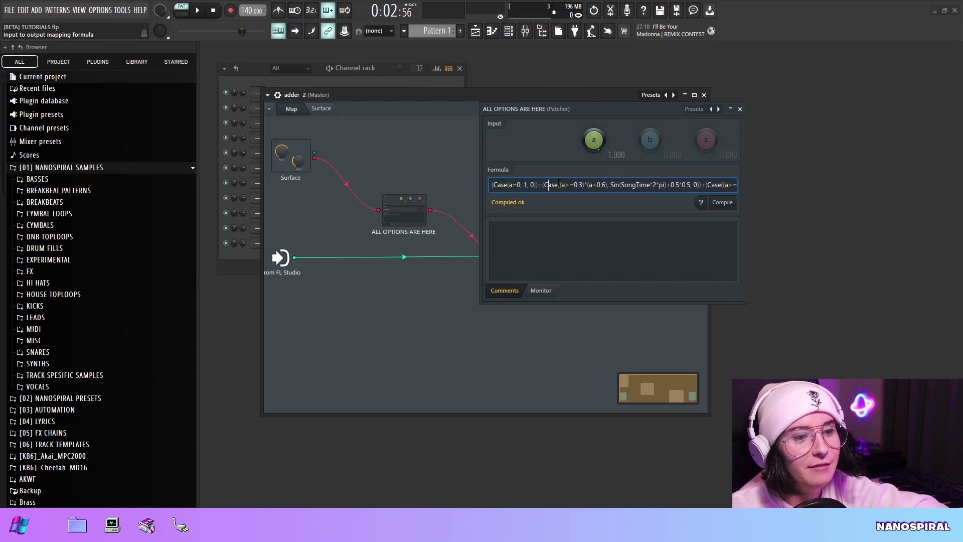
pyautogui.press('Right')
pyautogui.press('Right')
pyautogui.press('Right')
pyautogui.press('Right')
pyautogui.press('Right')
pyautogui.press('Right')
pyautogui.press('Right')
pyautogui.press('Right')
pyautogui.press('Right')
pyautogui.press('Right')
pyautogui.press('Right')
pyautogui.press('Right')
pyautogui.press('Right')
pyautogui.press('Right')
pyautogui.press('Right')
pyautogui.press('Right')
pyautogui.press('Right')
pyautogui.press('Right')
pyautogui.press('Right')
pyautogui.press('Right')
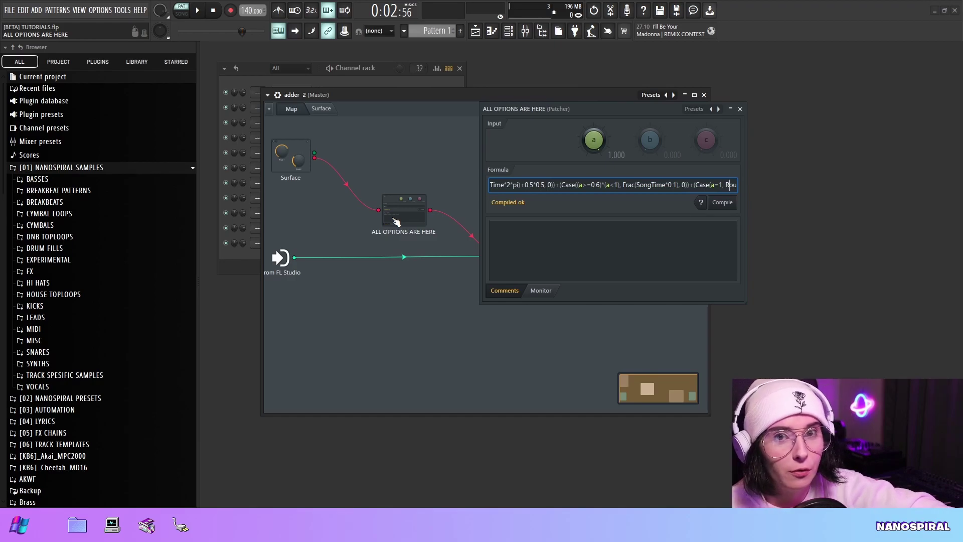
pyautogui.press('Left')
pyautogui.press('Left')
pyautogui.press('Left')
pyautogui.press('Left')
pyautogui.press('Left')
pyautogui.press('Left')
pyautogui.press('Left')
pyautogui.press('Left')
pyautogui.press('Left')
pyautogui.press('Left')
pyautogui.press('Left')
pyautogui.press('Left')
pyautogui.press('Left')
pyautogui.press('Left')
pyautogui.press('Left')
pyautogui.press('Left')
pyautogui.press('Left')
pyautogui.press('Left')
pyautogui.press('Left')
pyautogui.press('Left')
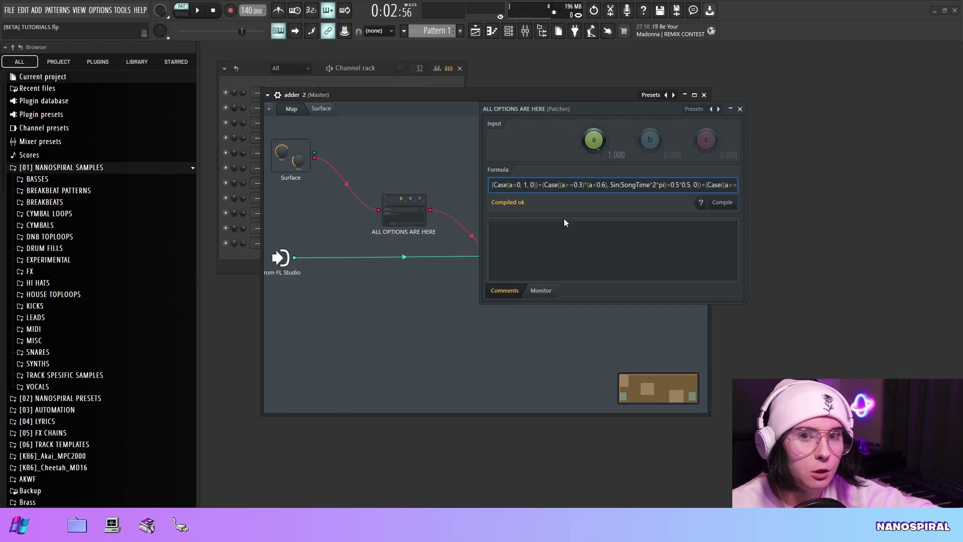
# - Undo the stray opening parenthesis and highlight the first two Case terms in the formula
pyautogui.write('(')
pyautogui.click(508, 185)
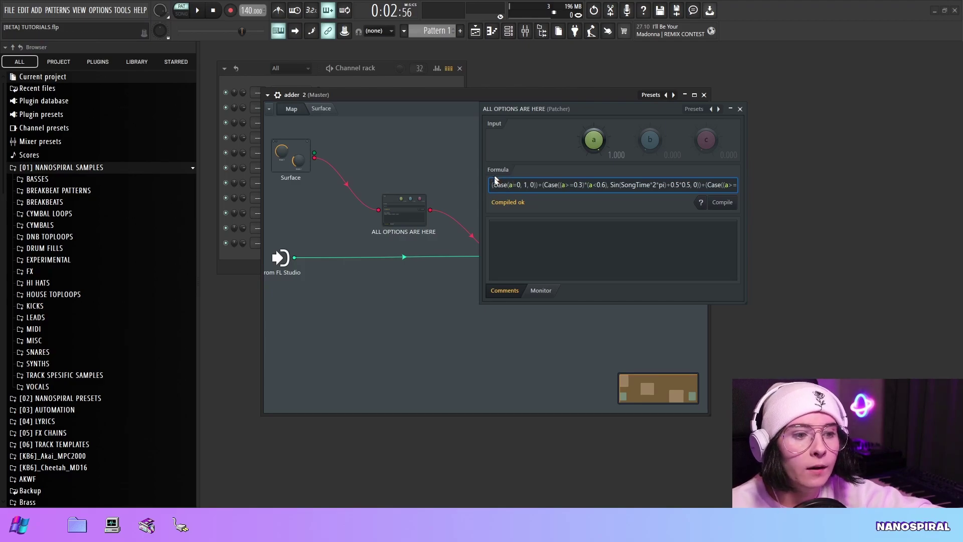
pyautogui.hotkey('ctrl', 'z')
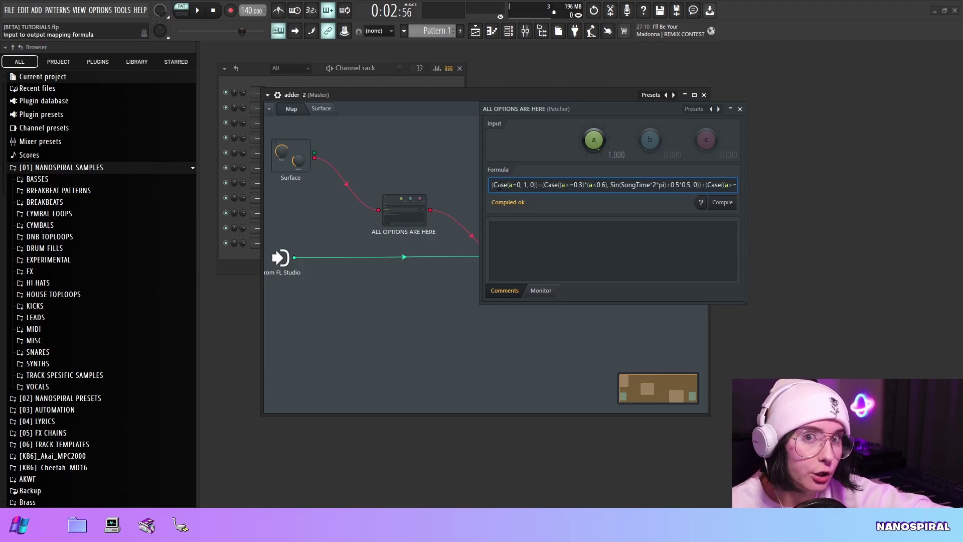
pyautogui.moveTo(491, 186); pyautogui.dragTo(539, 188)
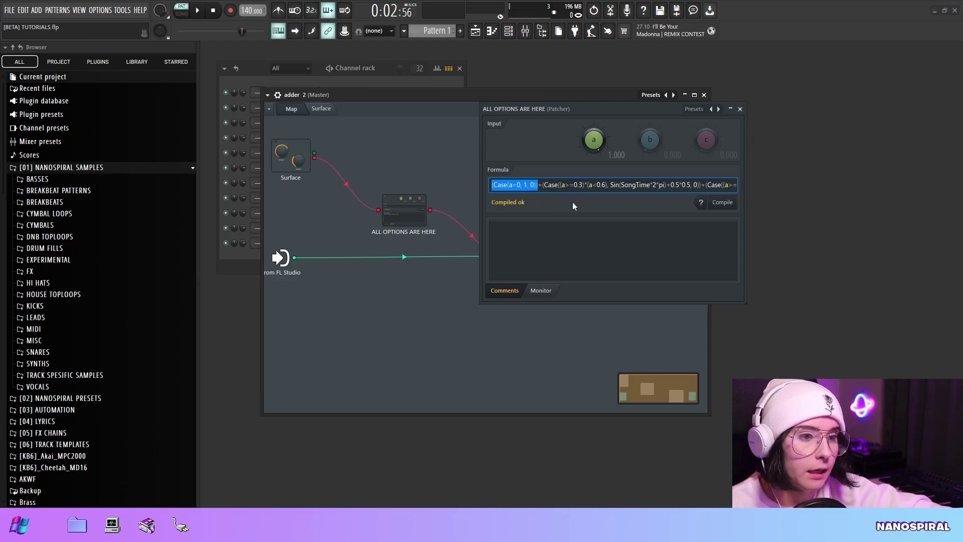
pyautogui.click(549, 185)
pyautogui.moveTo(544, 185); pyautogui.dragTo(696, 196)
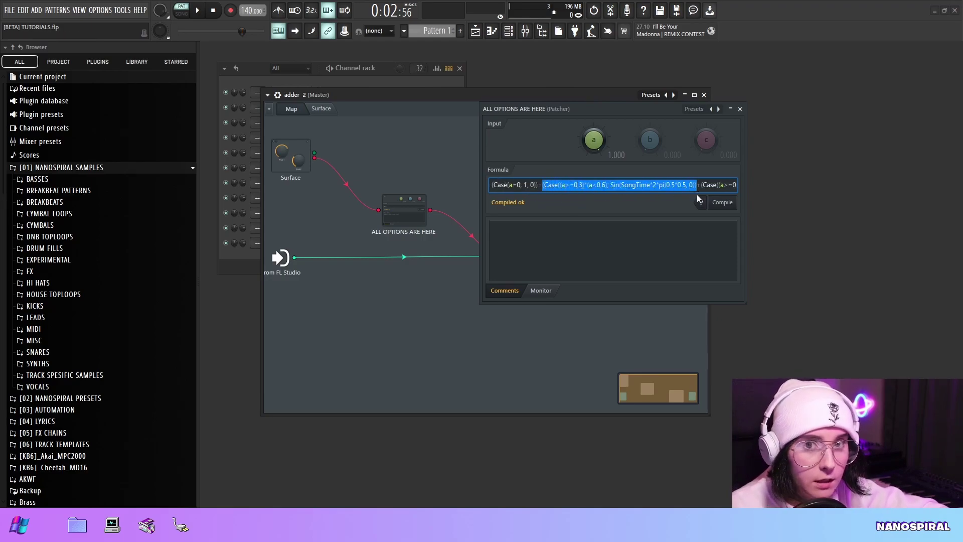
# - Correct the sine term's scaling to Sin(SongTime*2*pi)*0.5+0.5
pyautogui.click(668, 185)
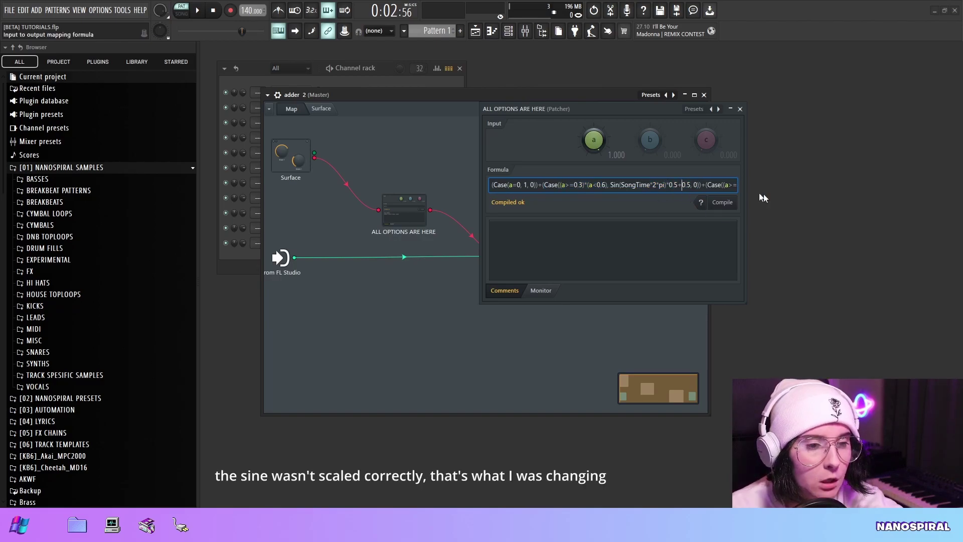
pyautogui.write('*')
pyautogui.press('Right')
pyautogui.press('Right')
pyautogui.press('Right')
pyautogui.press('Right')
pyautogui.press('BackSpace')
pyautogui.write('+')
# - Highlight the sine Case term, then move the formula window aside to uncover Sytrus
pyautogui.click(544, 184)
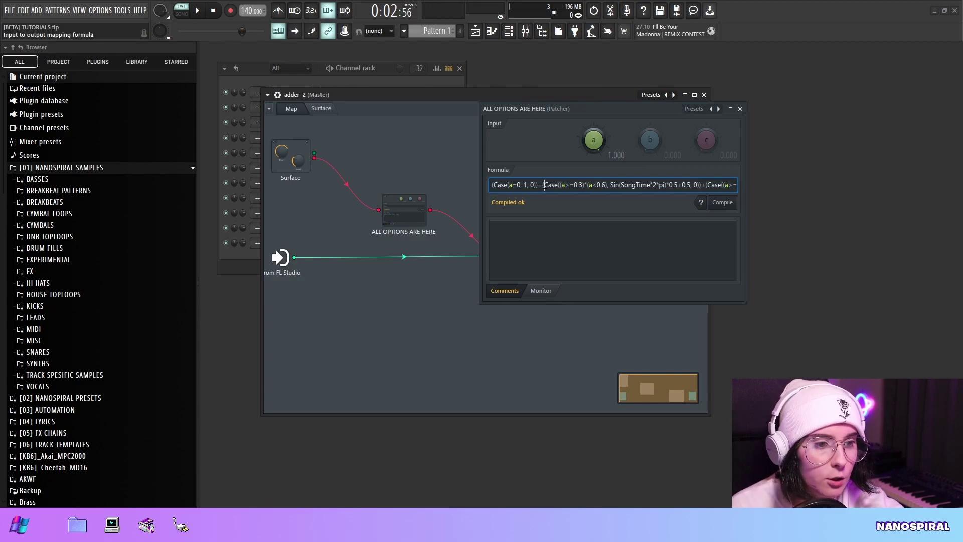
pyautogui.moveTo(543, 184); pyautogui.dragTo(701, 186)
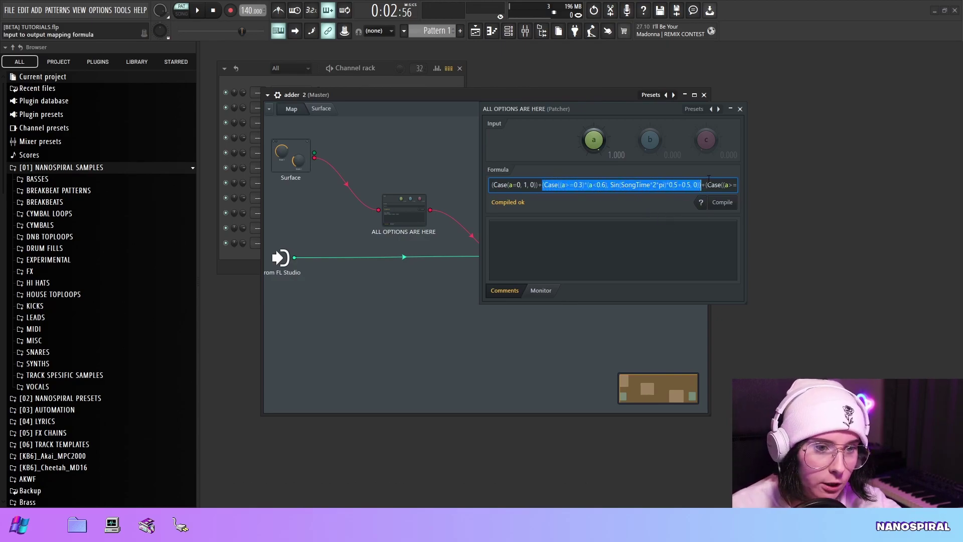
pyautogui.moveTo(707, 184); pyautogui.dragTo(633, 186)
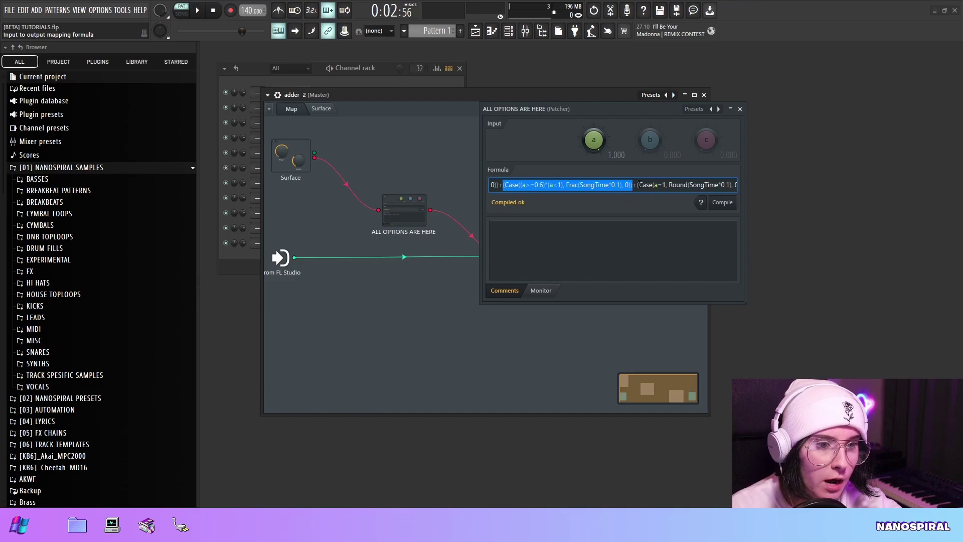
pyautogui.moveTo(636, 185); pyautogui.dragTo(736, 192)
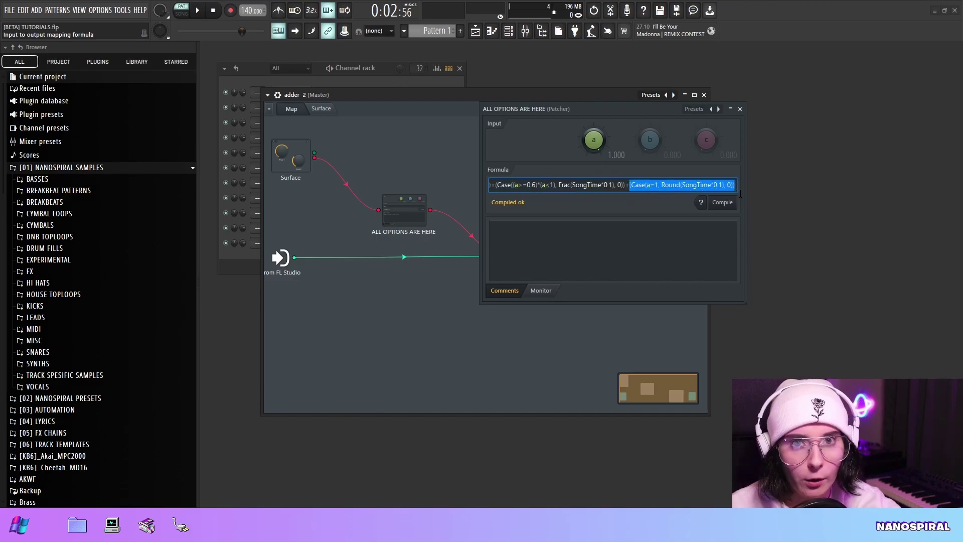
pyautogui.moveTo(627, 108); pyautogui.dragTo(675, 129)
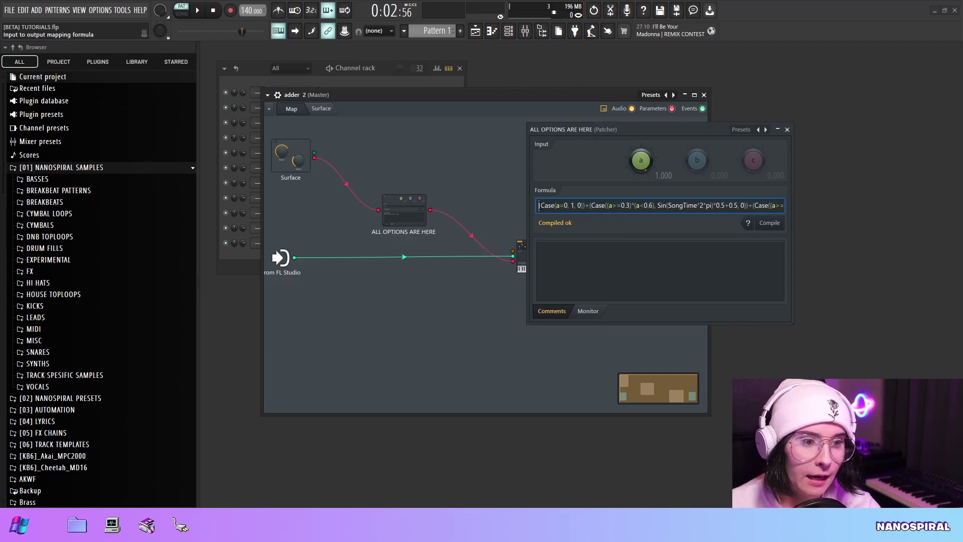
pyautogui.moveTo(625, 129); pyautogui.dragTo(691, 103)
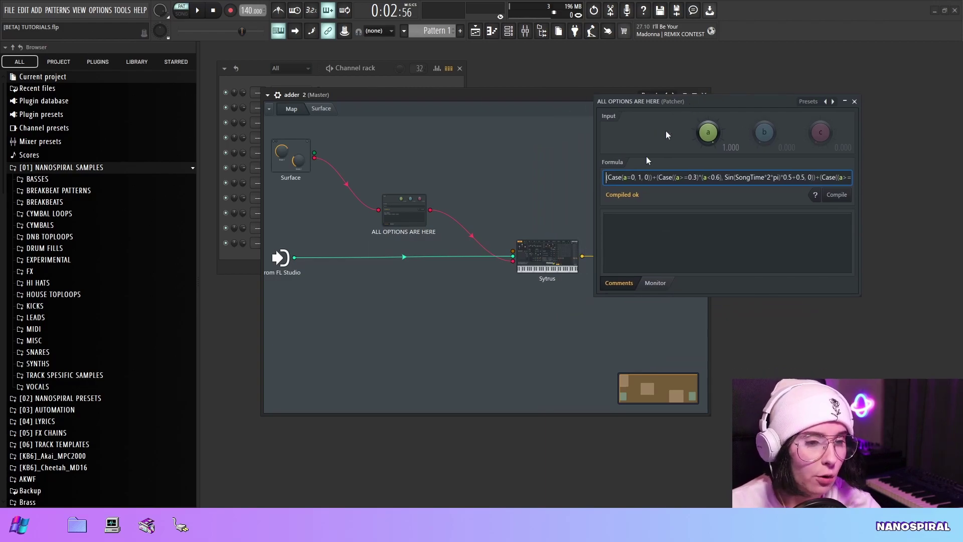
# - Show the adder's Surface page and highlight the final Case(a=1, Round(SongTime*0.1), 0) term
pyautogui.click(321, 109)
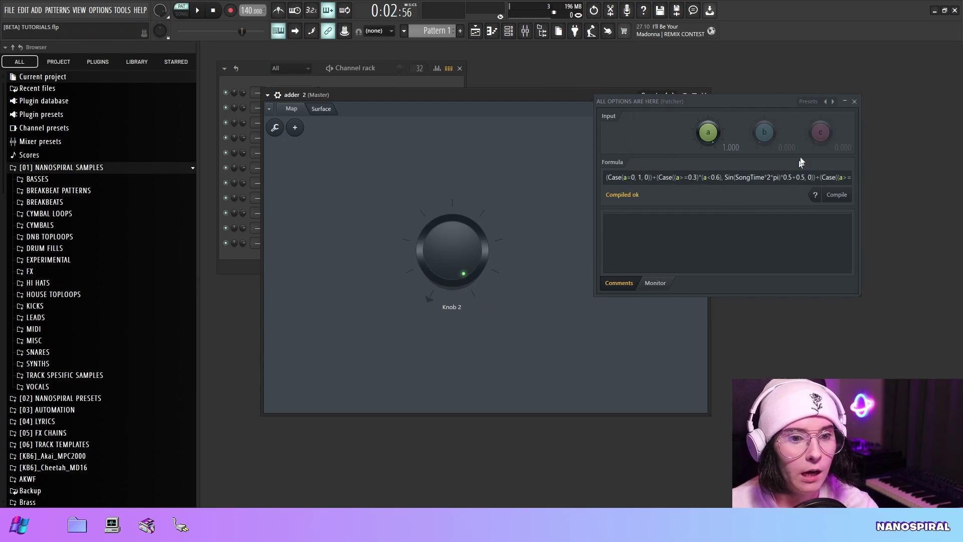
pyautogui.click(843, 177)
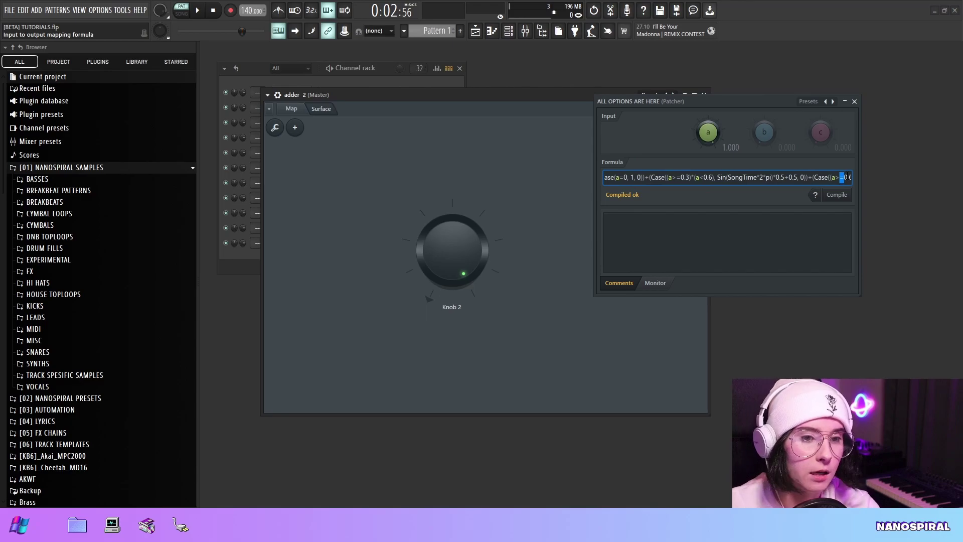
pyautogui.press('Right')
pyautogui.press('Right')
pyautogui.press('Right')
pyautogui.press('Right')
pyautogui.press('Right')
pyautogui.press('Right')
pyautogui.press('Right')
pyautogui.press('Right')
pyautogui.press('Right')
pyautogui.press('Right')
pyautogui.press('Right')
pyautogui.press('Right')
pyautogui.press('Right')
pyautogui.press('Right')
pyautogui.press('Right')
pyautogui.press('Right')
pyautogui.press('Right')
pyautogui.press('Right')
pyautogui.press('Right')
pyautogui.press('Right')
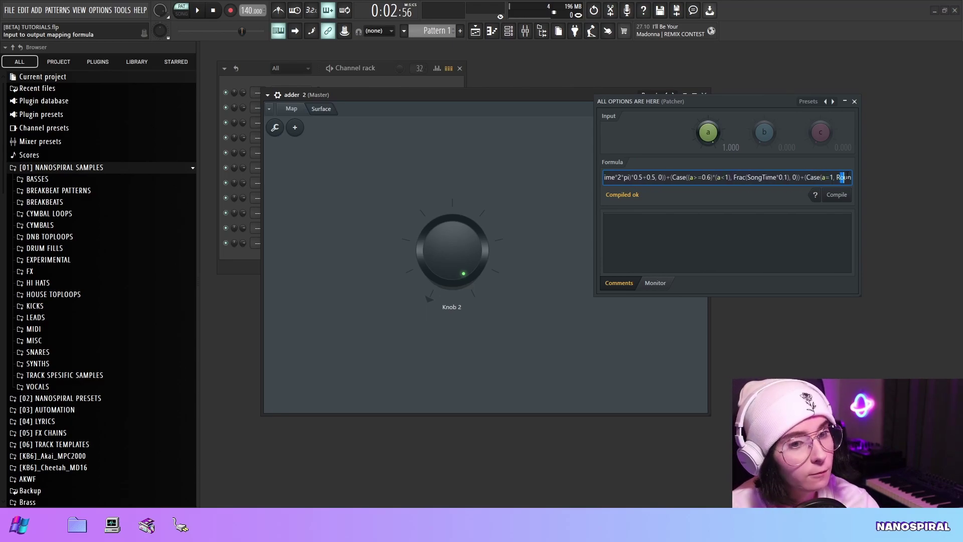
pyautogui.press('Right')
pyautogui.press('Right')
pyautogui.press('Right')
pyautogui.press('Right')
pyautogui.press('Right')
pyautogui.press('Right')
pyautogui.press('Right')
pyautogui.press('Right')
pyautogui.press('Right')
pyautogui.press('Right')
pyautogui.press('Right')
pyautogui.press('Right')
pyautogui.press('Right')
pyautogui.press('Right')
pyautogui.press('Right')
pyautogui.press('Right')
pyautogui.press('Right')
pyautogui.press('Right')
pyautogui.press('Right')
pyautogui.press('Right')
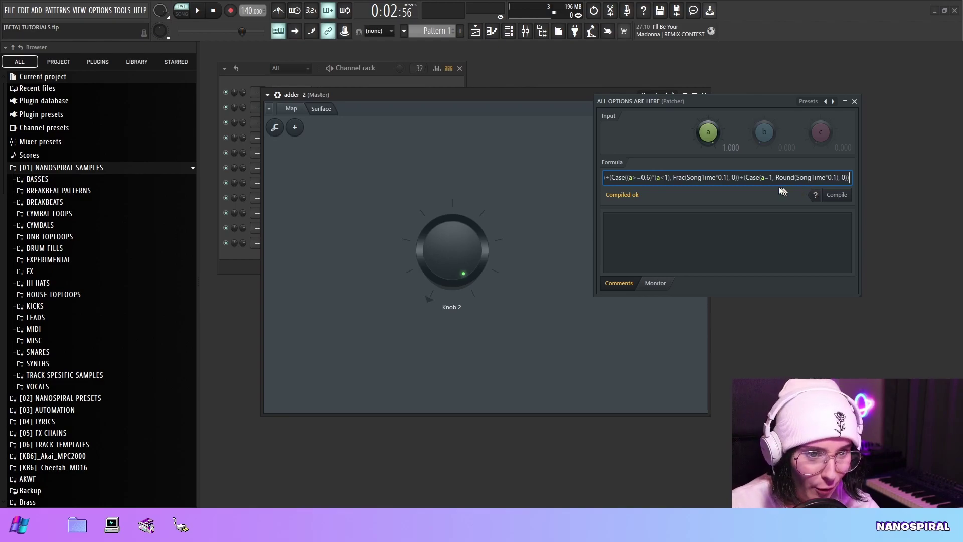
pyautogui.moveTo(745, 179); pyautogui.dragTo(849, 178)
pyautogui.click(797, 178)
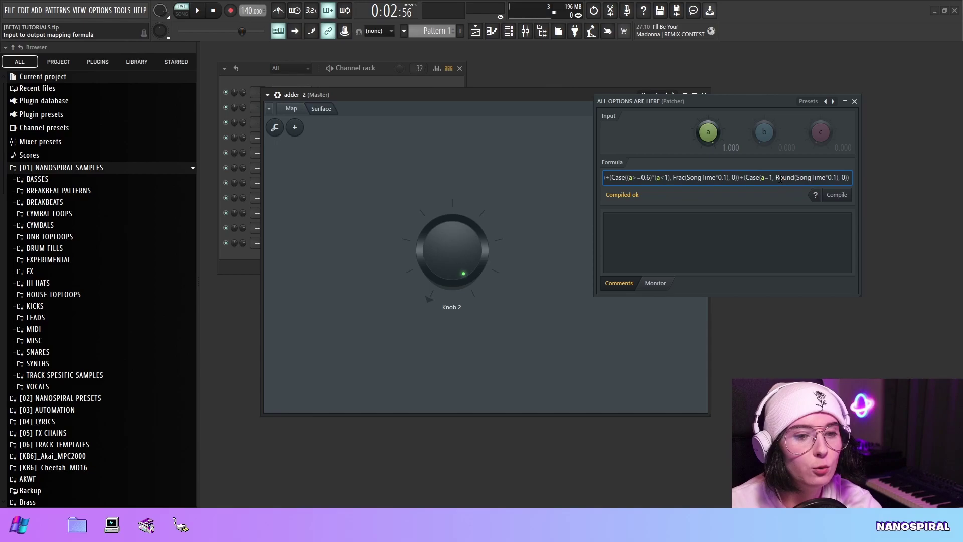
pyautogui.moveTo(776, 178); pyautogui.dragTo(828, 178)
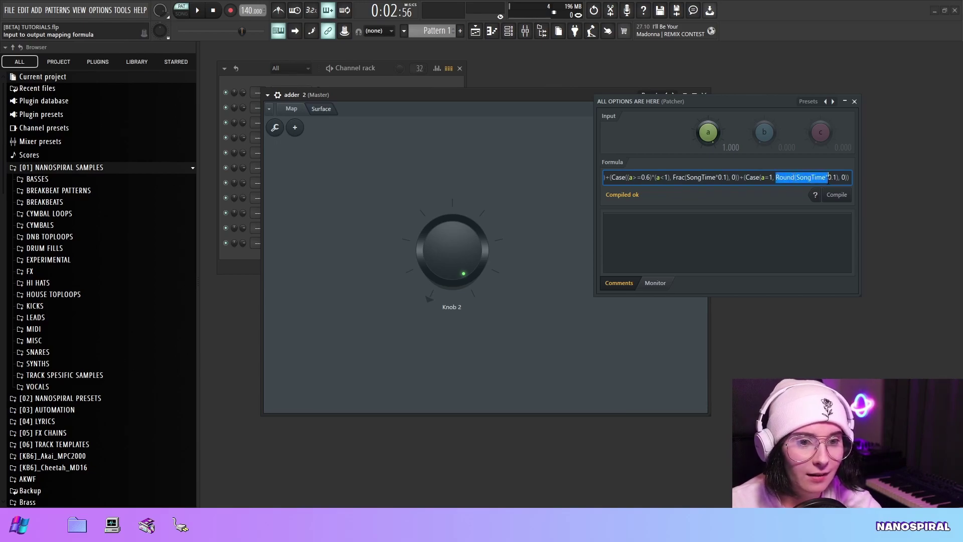
pyautogui.moveTo(351, 107); pyautogui.dragTo(377, 95)
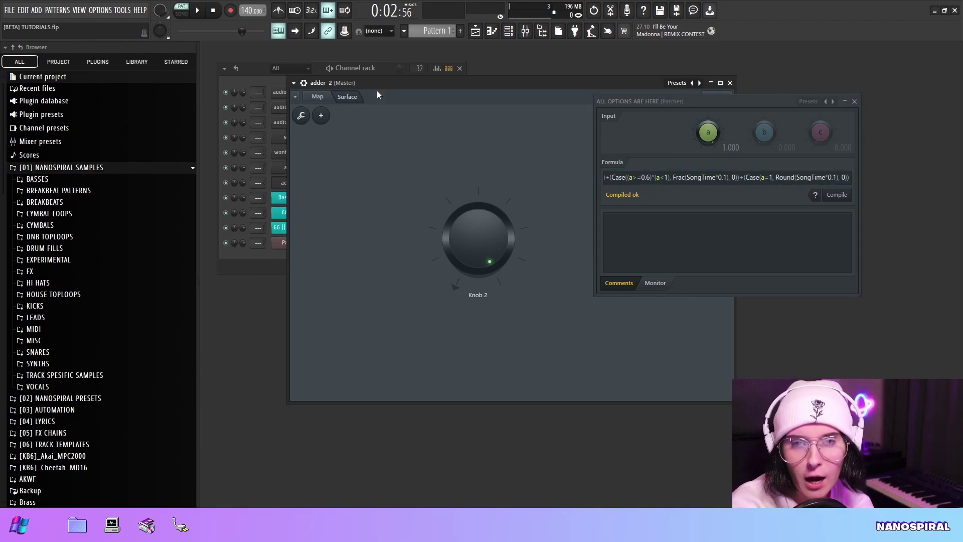